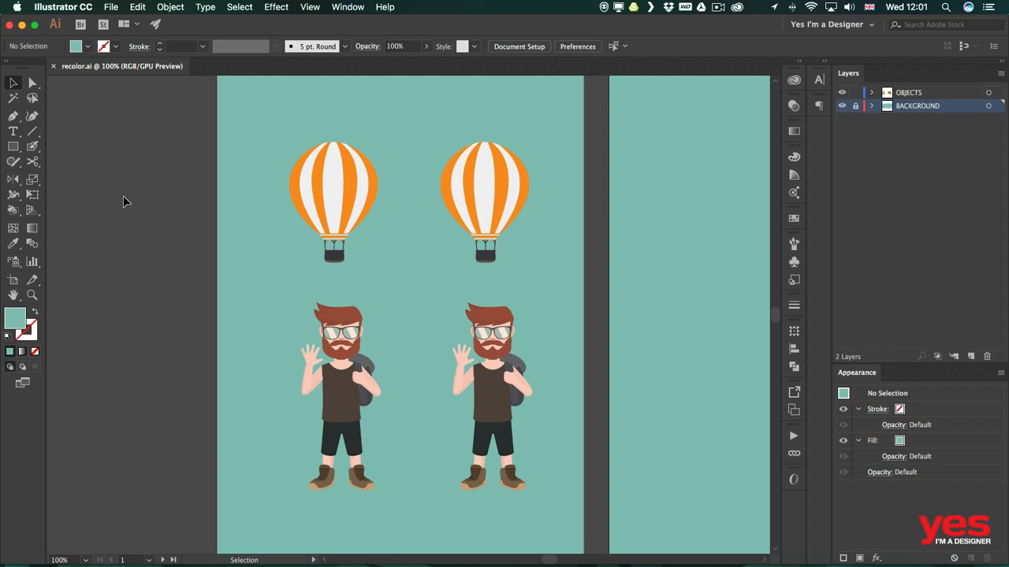
# - Select the second hot air balloon and open its colors in Recolor Artwork, showing the Assign view
pyautogui.click(316, 184)
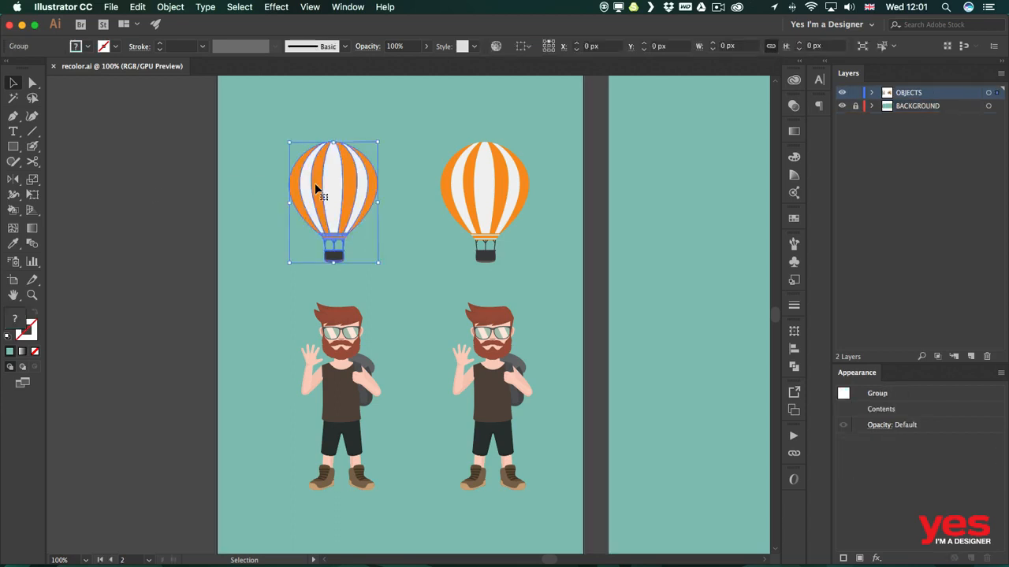
pyautogui.click(325, 418)
pyautogui.click(499, 208)
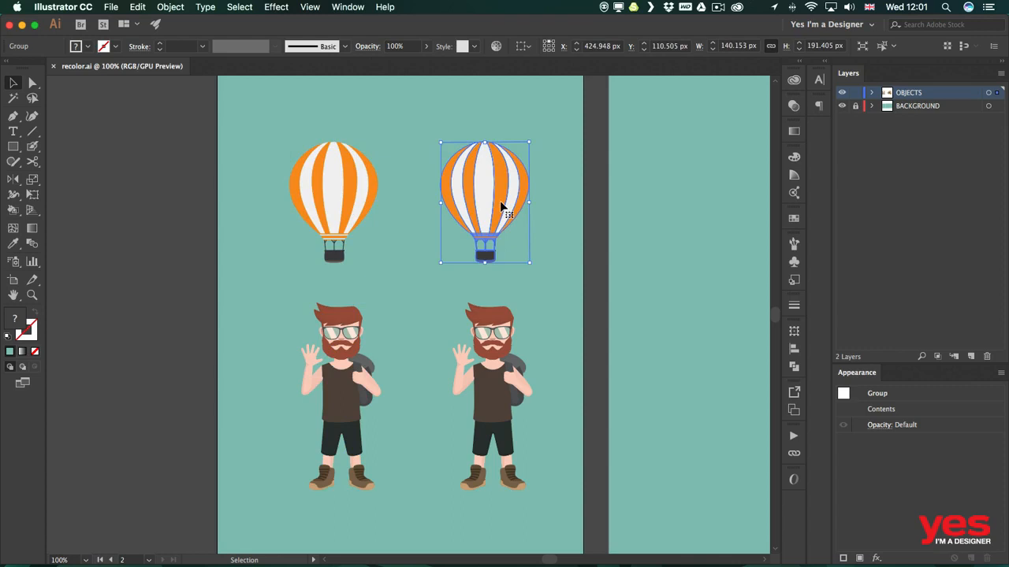
pyautogui.hscroll(3, 464, 182)
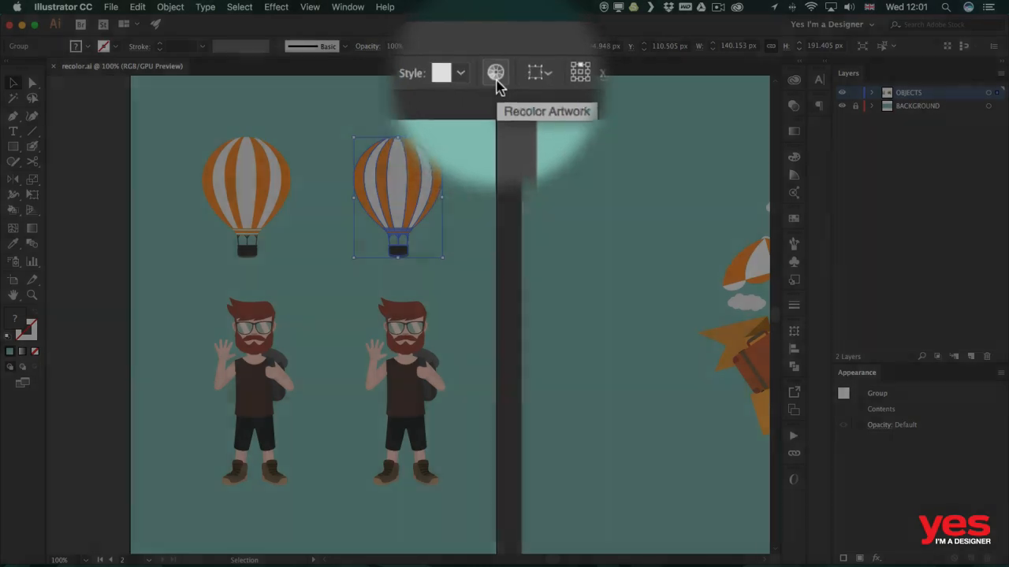
pyautogui.click(496, 45)
pyautogui.moveTo(442, 108); pyautogui.dragTo(666, 104)
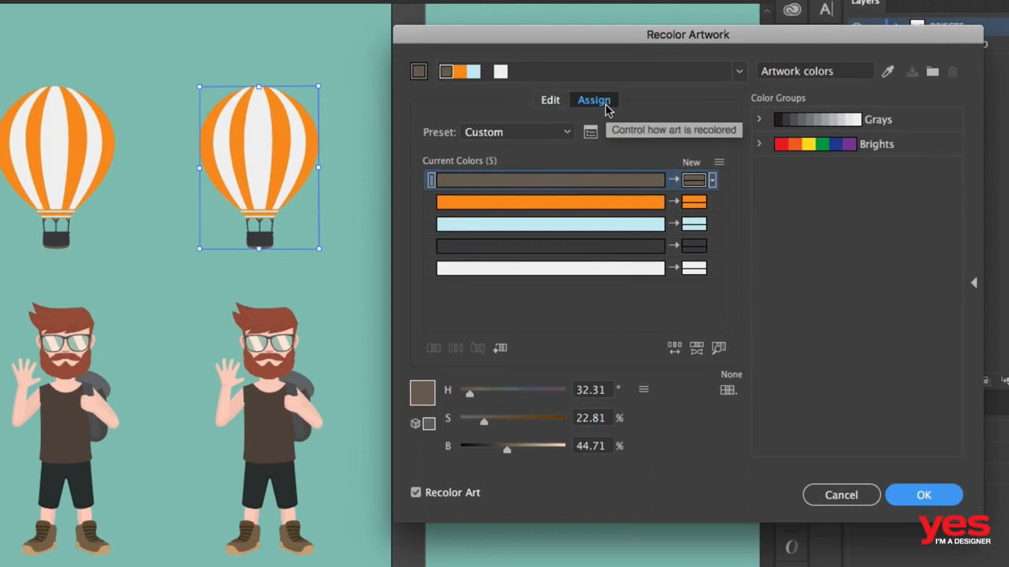
pyautogui.click(553, 102)
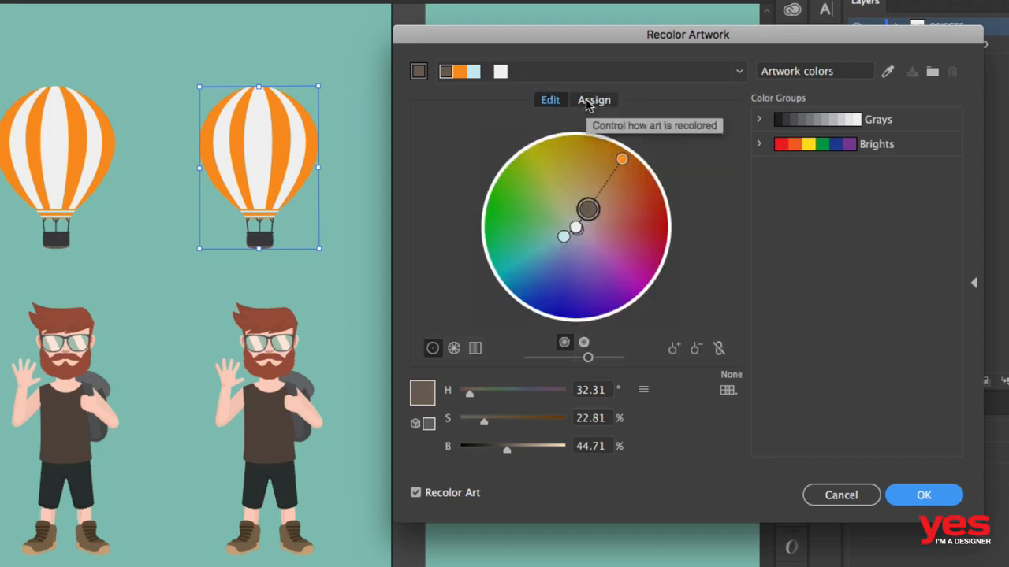
pyautogui.click(587, 103)
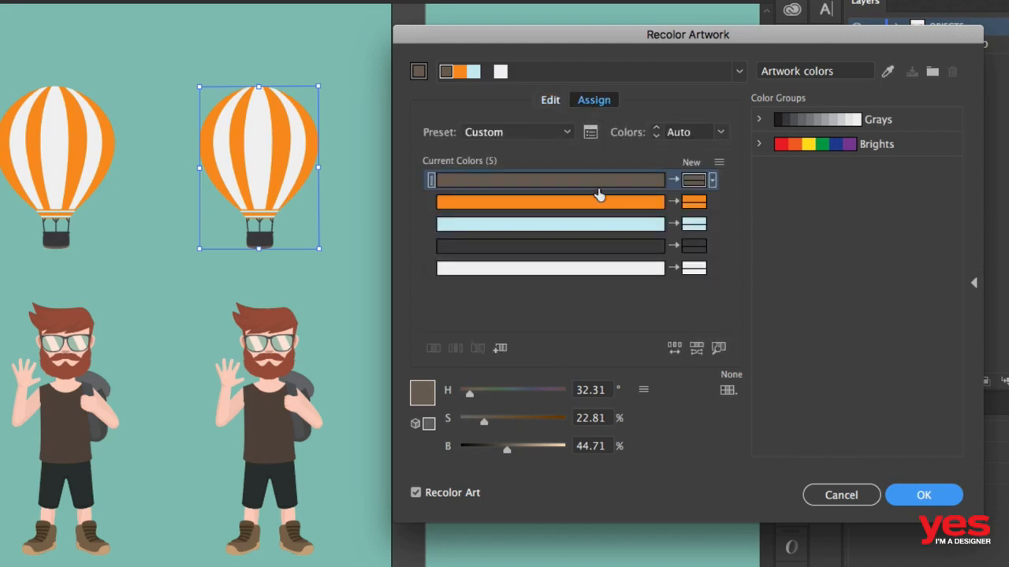
# - Recolor the balloon's orange stripes to blue by setting the new color's hue to 200°
pyautogui.click(598, 204)
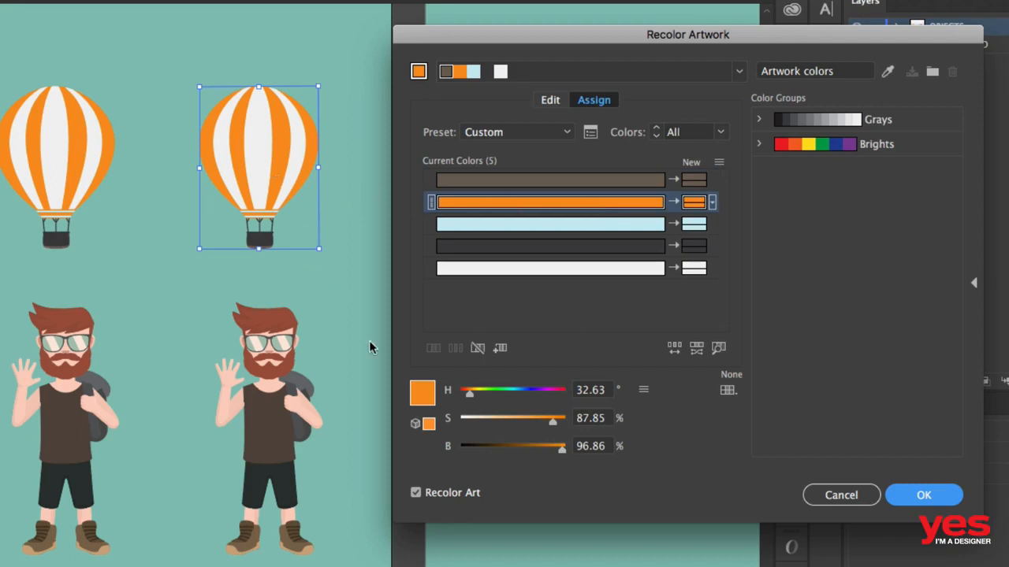
pyautogui.click(515, 401)
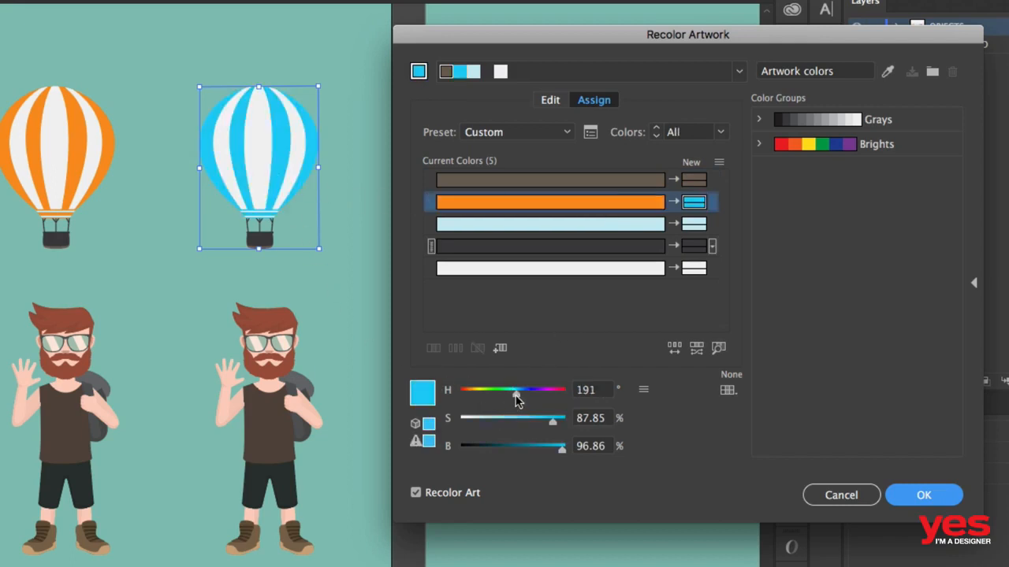
pyautogui.click(550, 400)
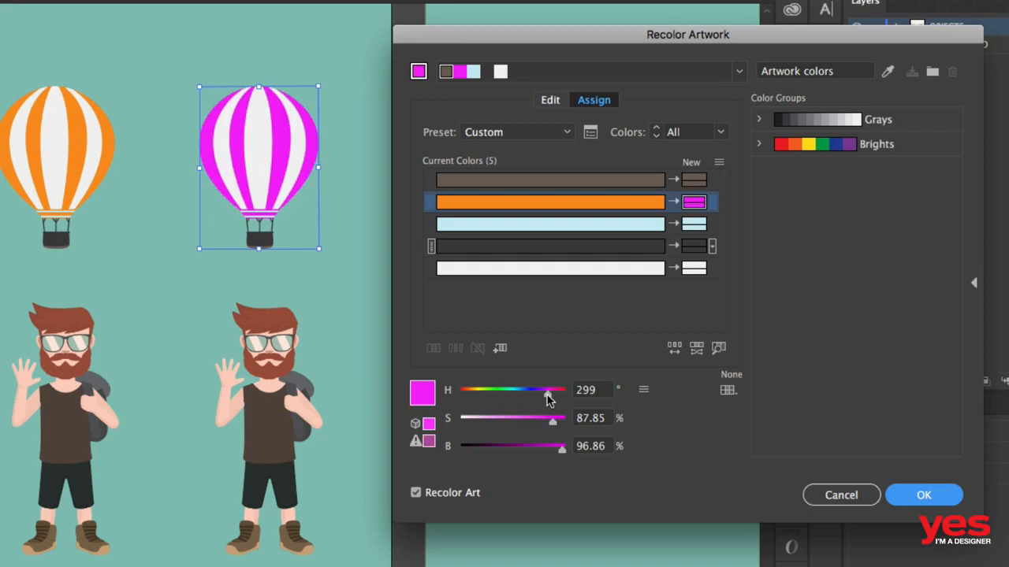
pyautogui.click(496, 393)
pyautogui.click(519, 396)
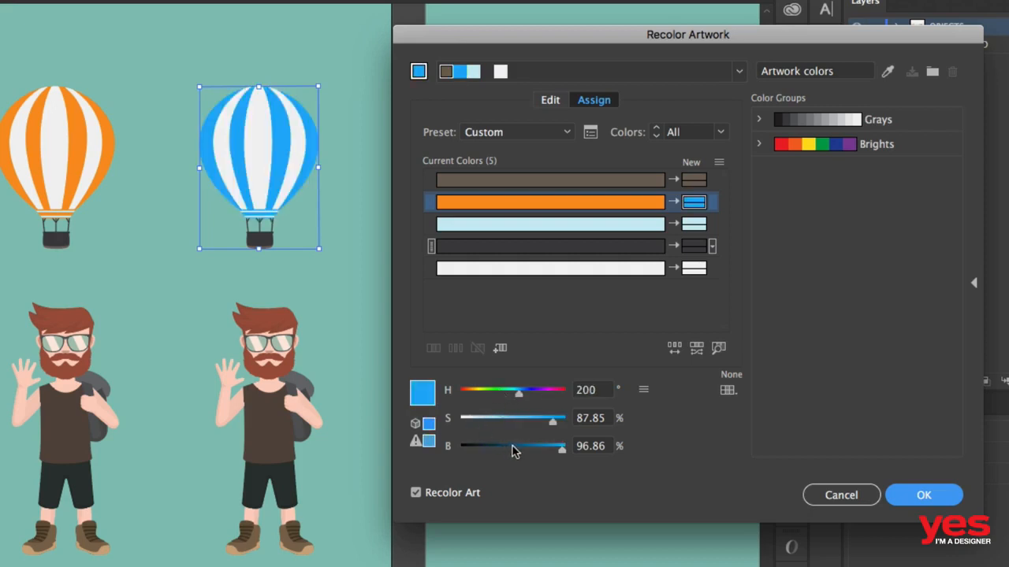
pyautogui.click(643, 392)
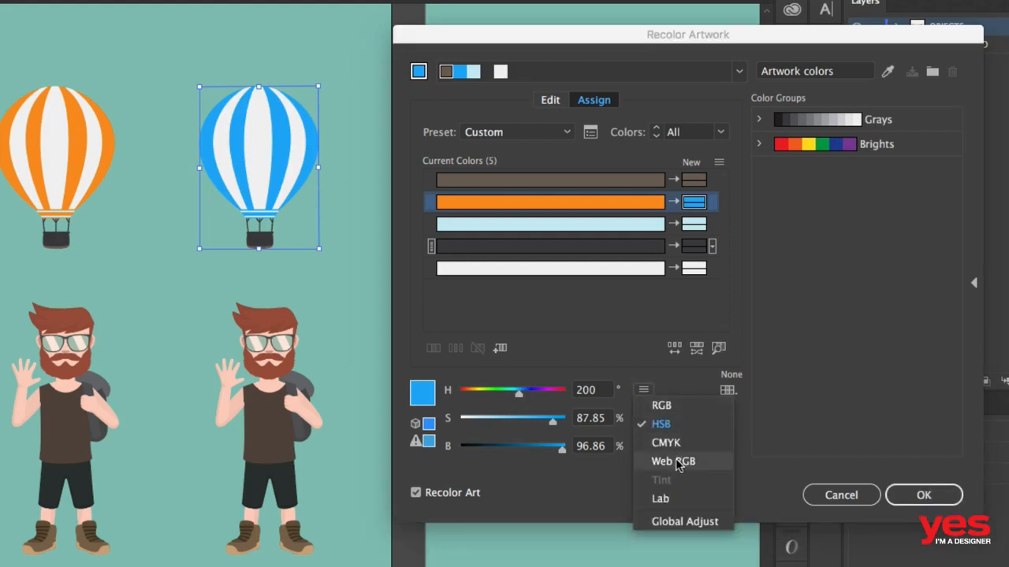
pyautogui.click(744, 429)
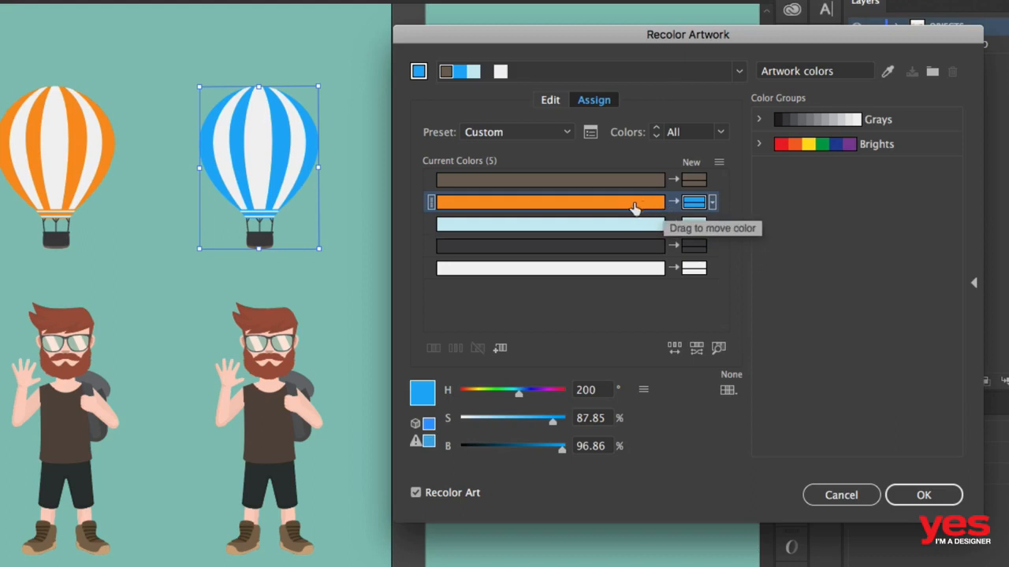
# - Try swapping the stripes' new blue with the dark basket color, and swap the two back
pyautogui.click(694, 203)
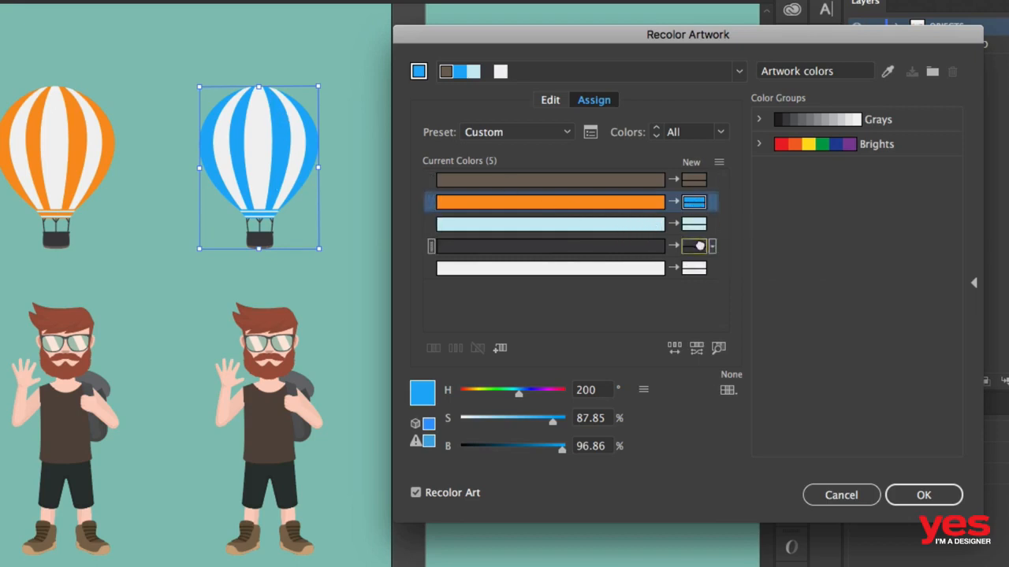
pyautogui.moveTo(694, 201); pyautogui.dragTo(700, 248)
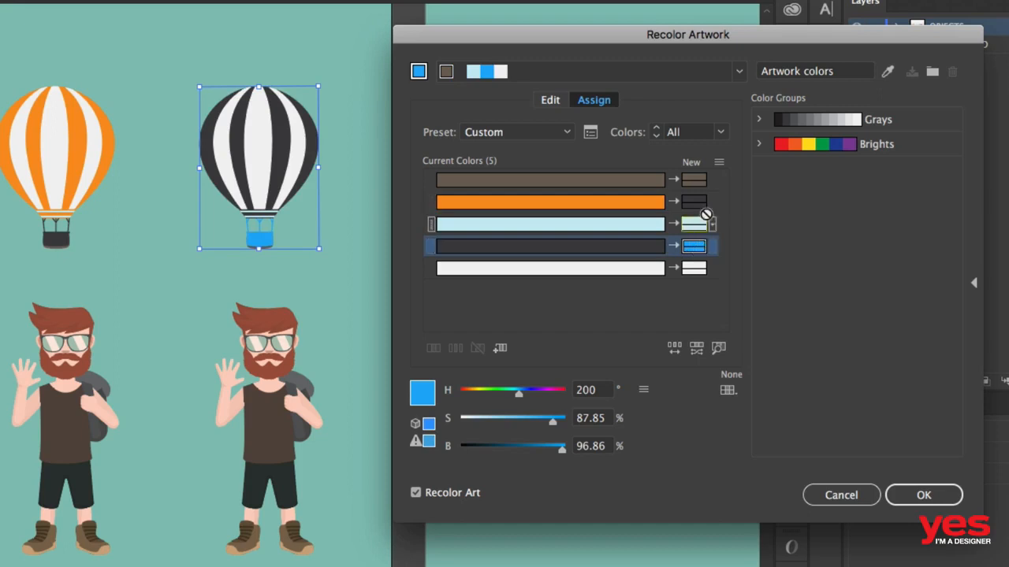
pyautogui.moveTo(694, 205); pyautogui.dragTo(696, 208)
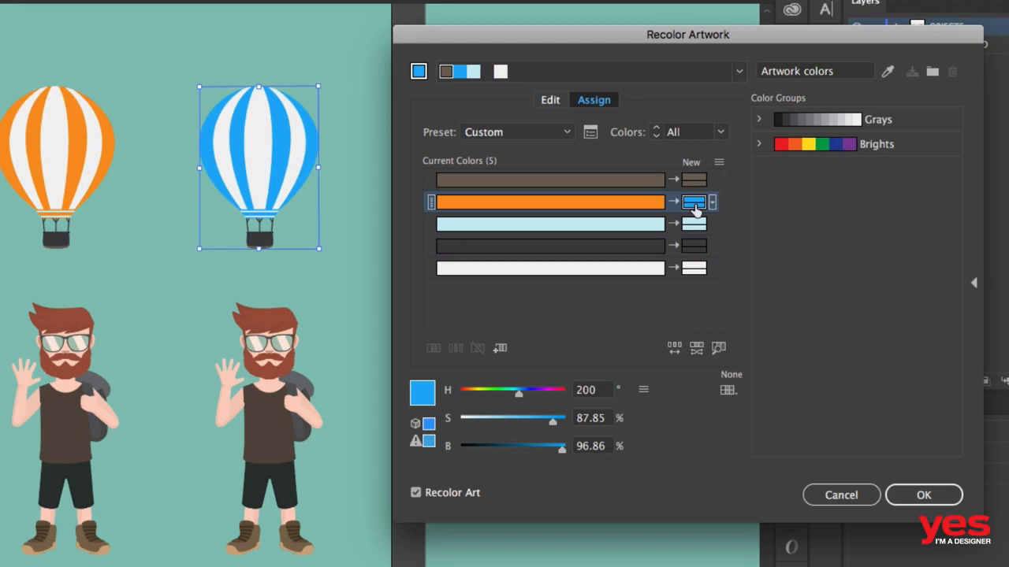
# - Recolor the balloon's dark basket to deep red with hue 360°, saturation 93% and brightness 57%
pyautogui.click(602, 254)
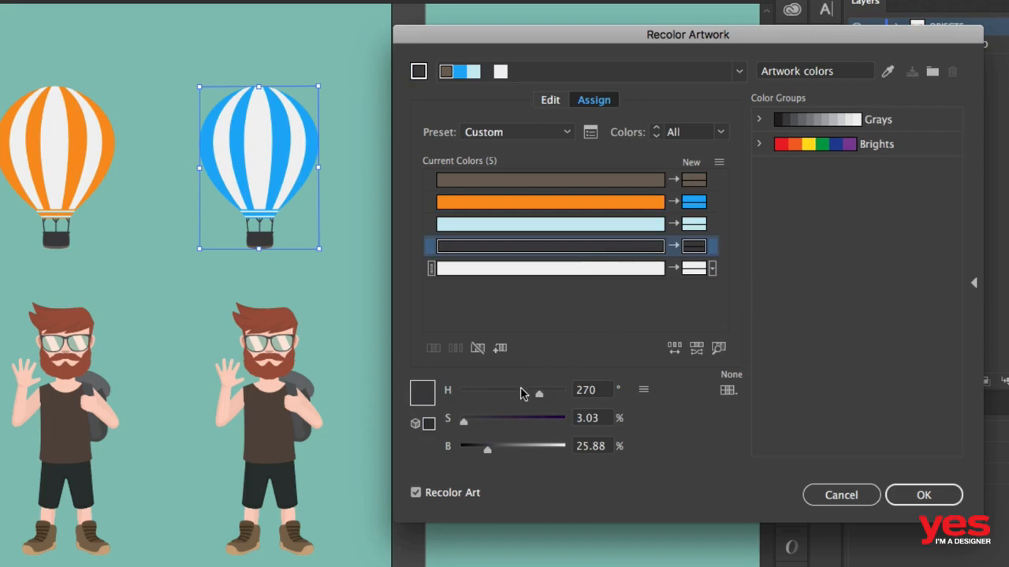
pyautogui.click(528, 455)
pyautogui.click(504, 455)
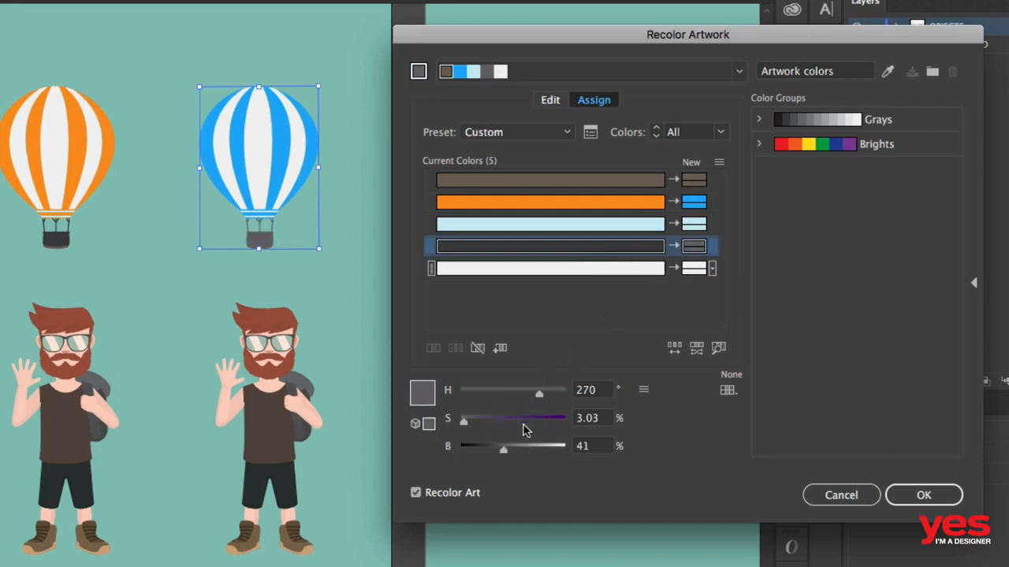
pyautogui.click(536, 421)
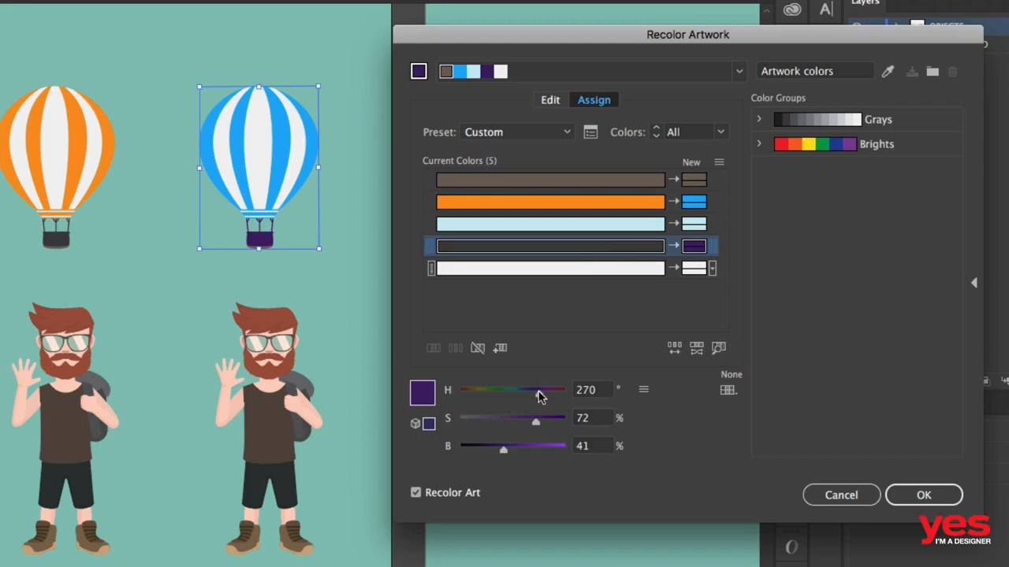
pyautogui.moveTo(540, 396); pyautogui.dragTo(558, 421)
pyautogui.click(554, 423)
pyautogui.moveTo(507, 450)
pyautogui.mouseDown()
pyautogui.moveTo(496, 450)
pyautogui.moveTo(525, 448)
pyautogui.mouseUp()
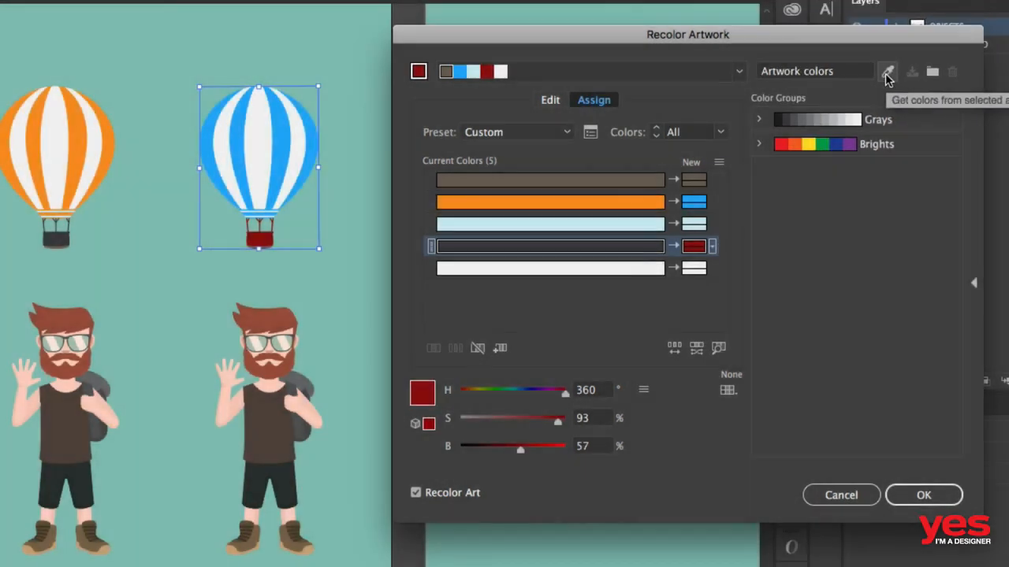
# - Reset the recoloring to the selected art's original colors and save them as a color group named Balloon
pyautogui.click(887, 73)
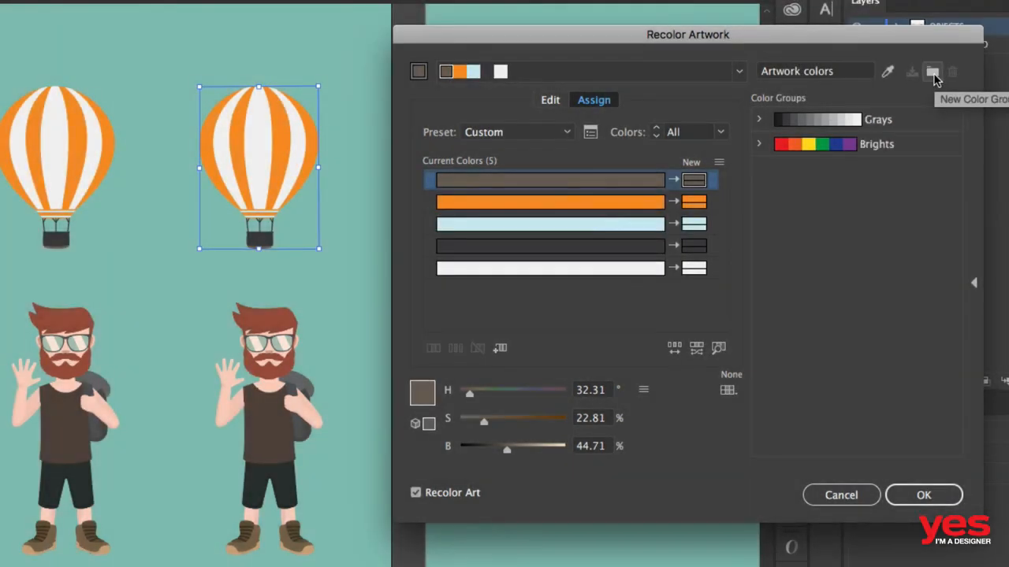
pyautogui.click(932, 73)
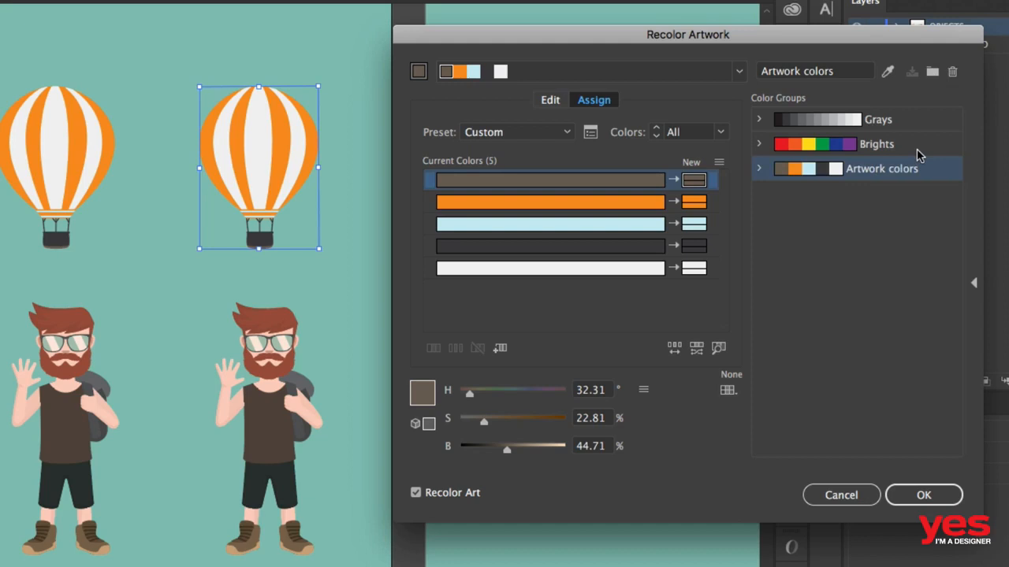
pyautogui.doubleClick(883, 170)
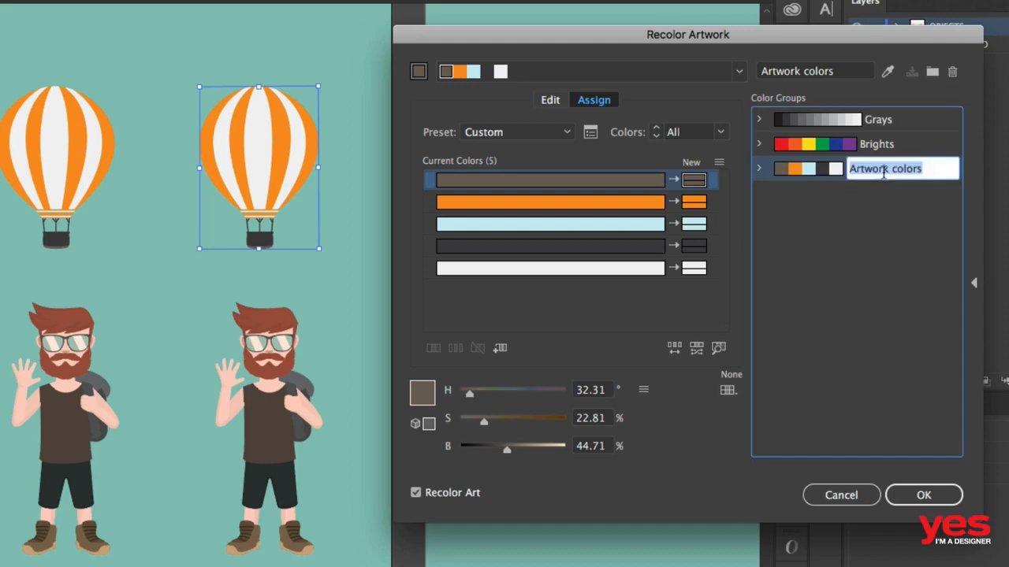
pyautogui.write('Balloon')
pyautogui.press('Return')
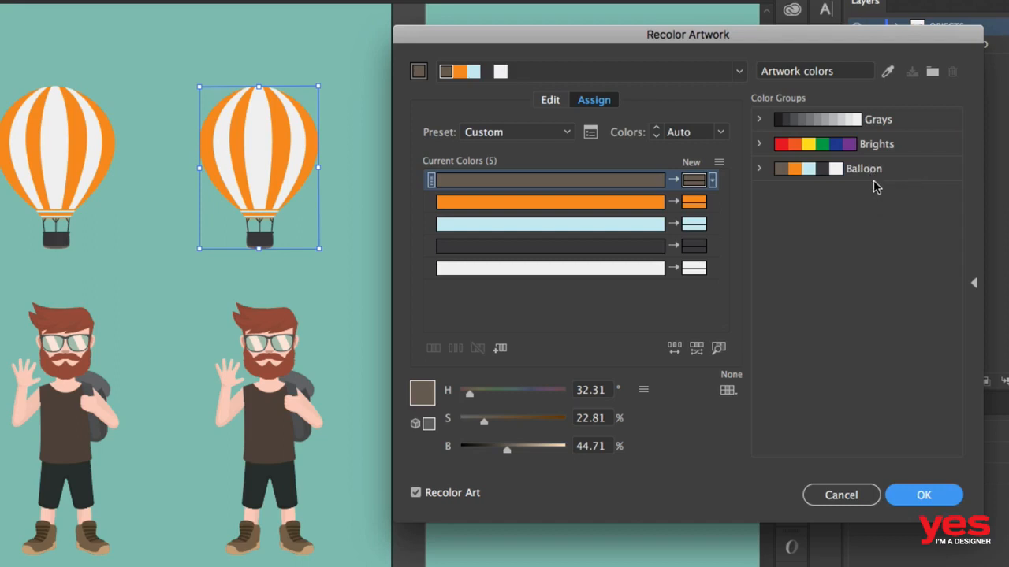
# - Change the balloon's orange to blue with a hue of 205° and apply the recoloring
pyautogui.click(599, 202)
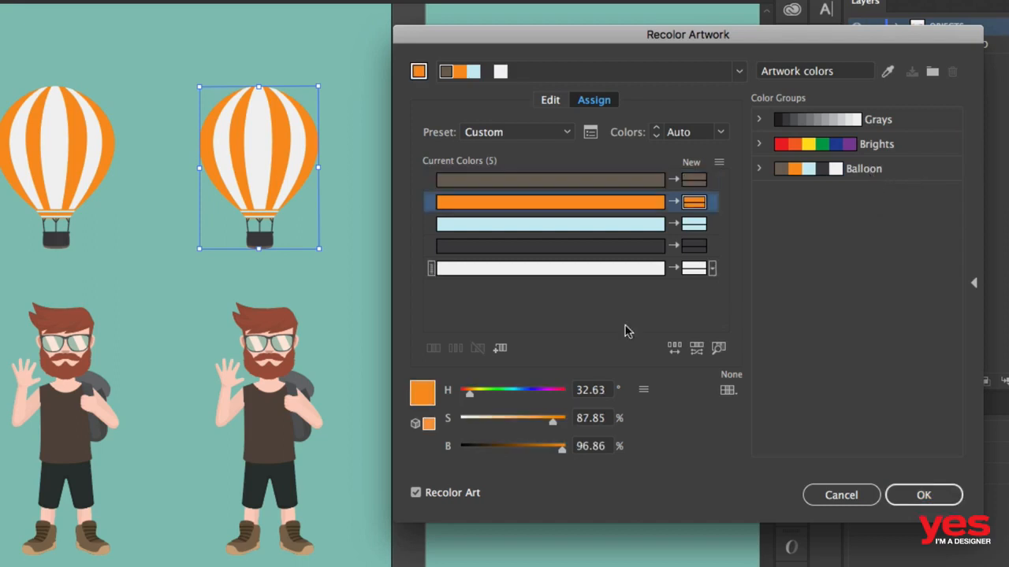
pyautogui.click(519, 390)
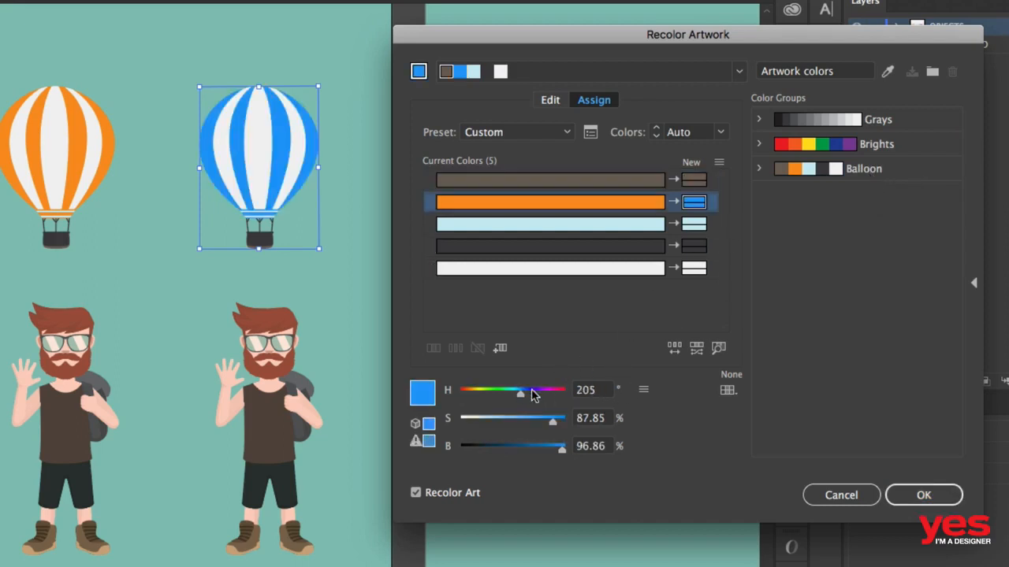
pyautogui.click(912, 491)
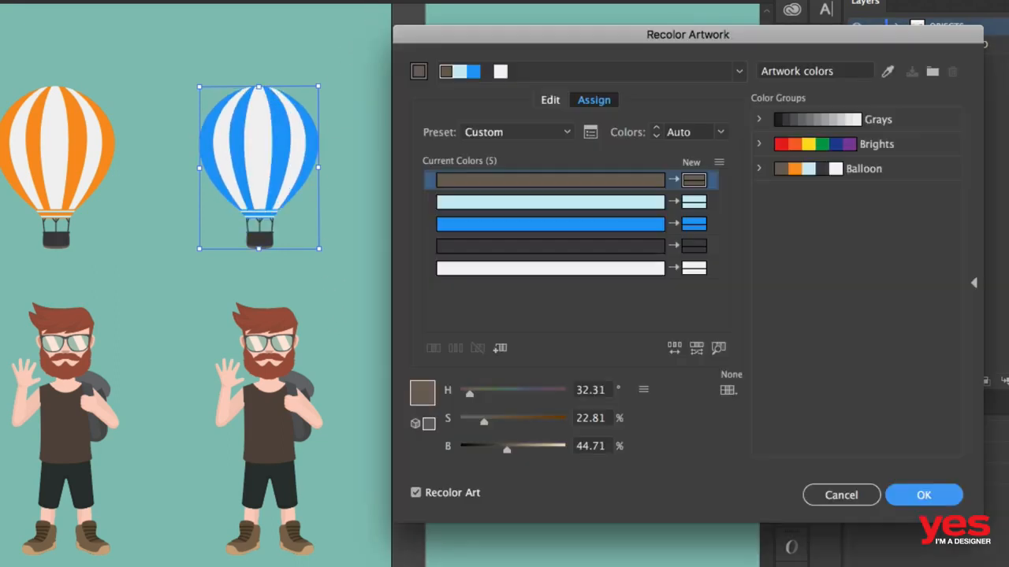
# - Apply the Balloon color group to the blue balloon and swap orange with light blue so the stripes get orange
pyautogui.click(894, 176)
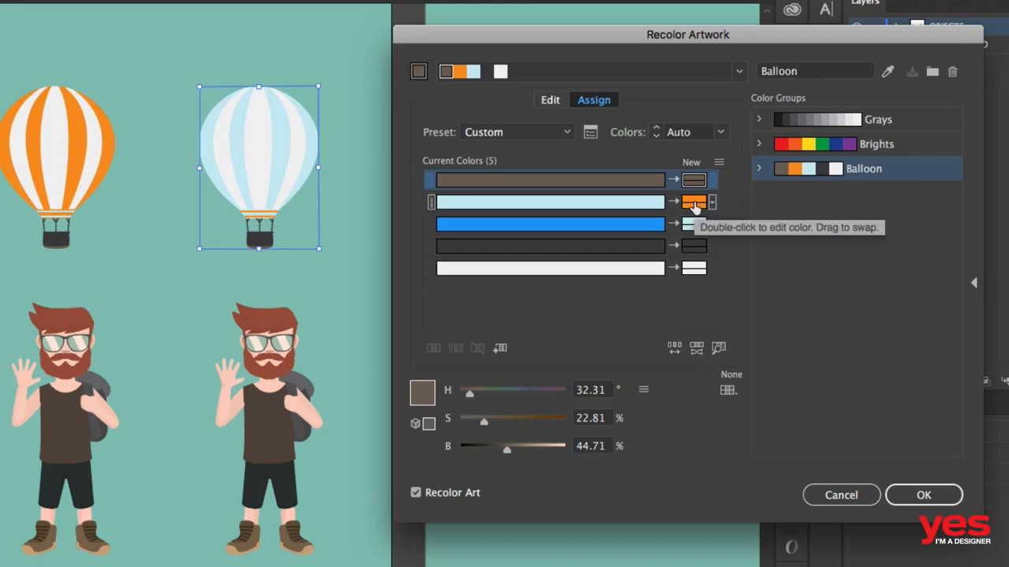
pyautogui.click(692, 207)
pyautogui.moveTo(693, 214); pyautogui.dragTo(693, 226)
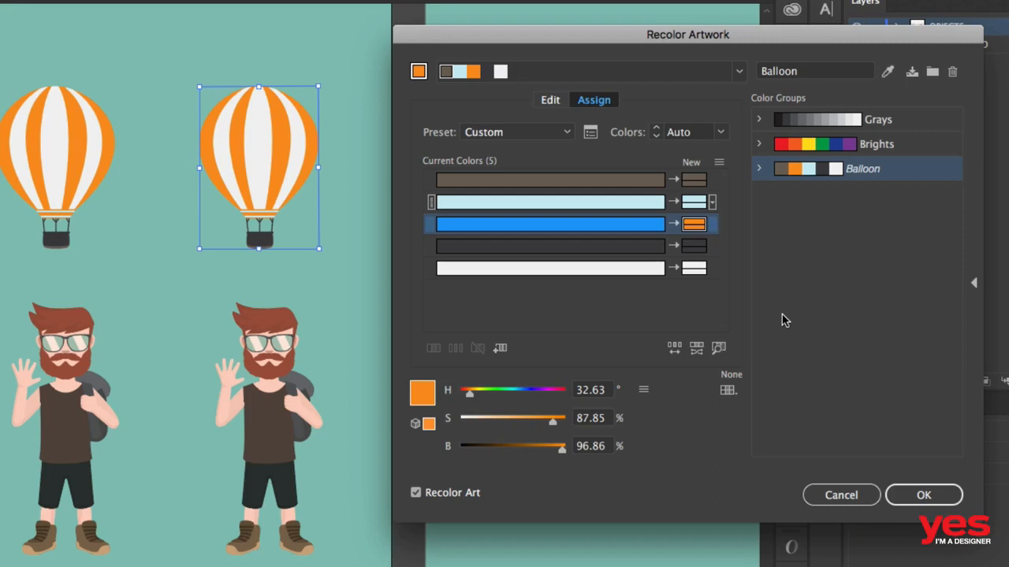
# - Merge the dark basket color into the blue row and set their shared new color's hue to 275°
pyautogui.moveTo(601, 247)
pyautogui.mouseDown()
pyautogui.moveTo(603, 227)
pyautogui.moveTo(586, 245)
pyautogui.moveTo(597, 229)
pyautogui.mouseUp()
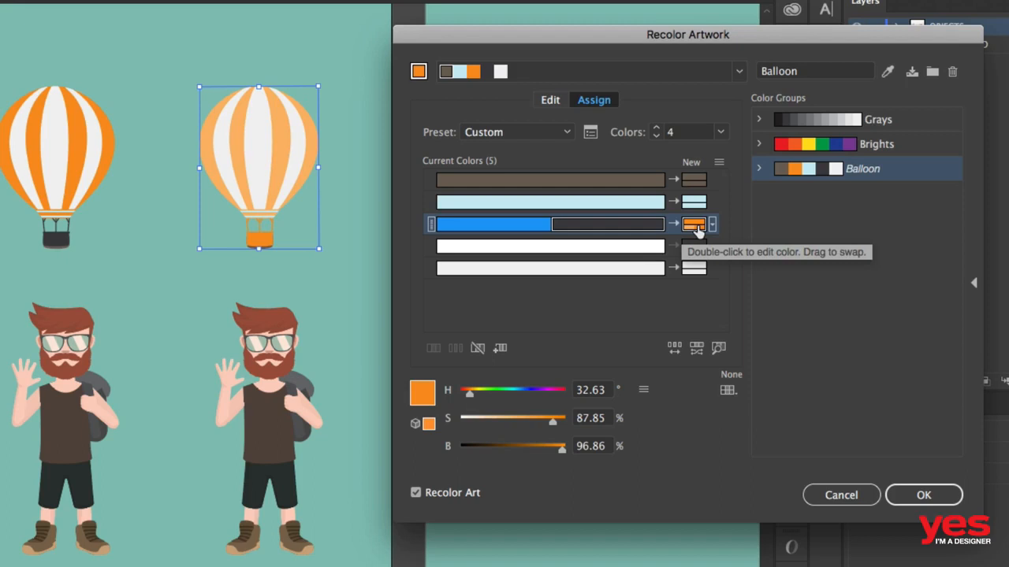
pyautogui.moveTo(503, 397); pyautogui.dragTo(541, 398)
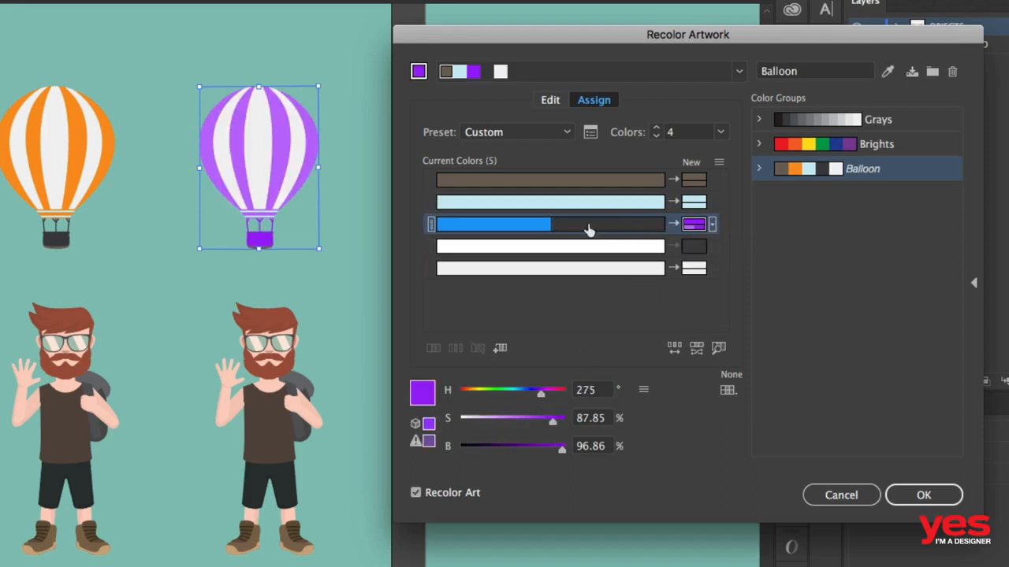
# - Set the colorization method of the merged blue and dark row to Exact, with Apply To All enabled
pyautogui.click(713, 225)
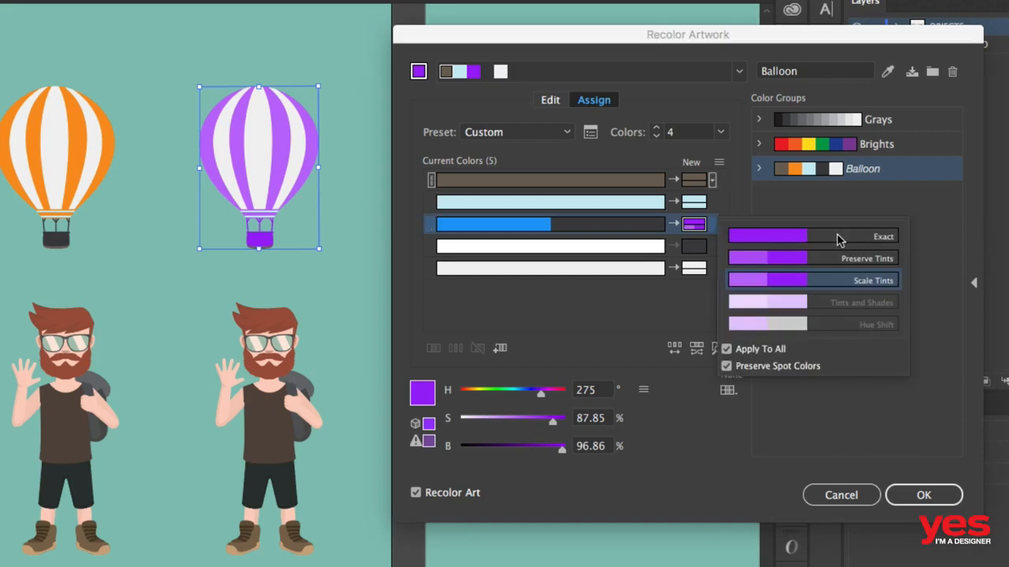
pyautogui.click(713, 226)
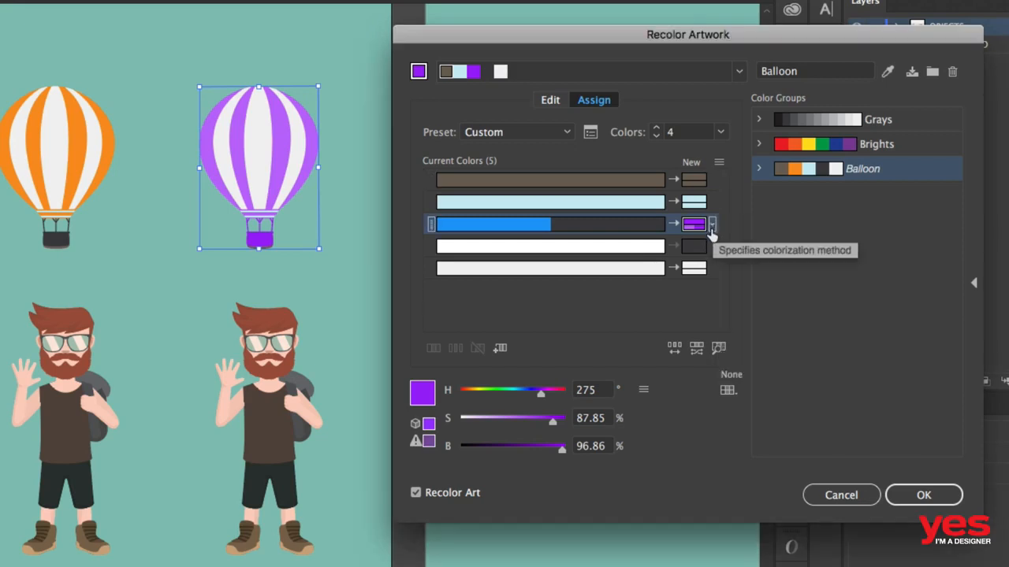
pyautogui.click(713, 226)
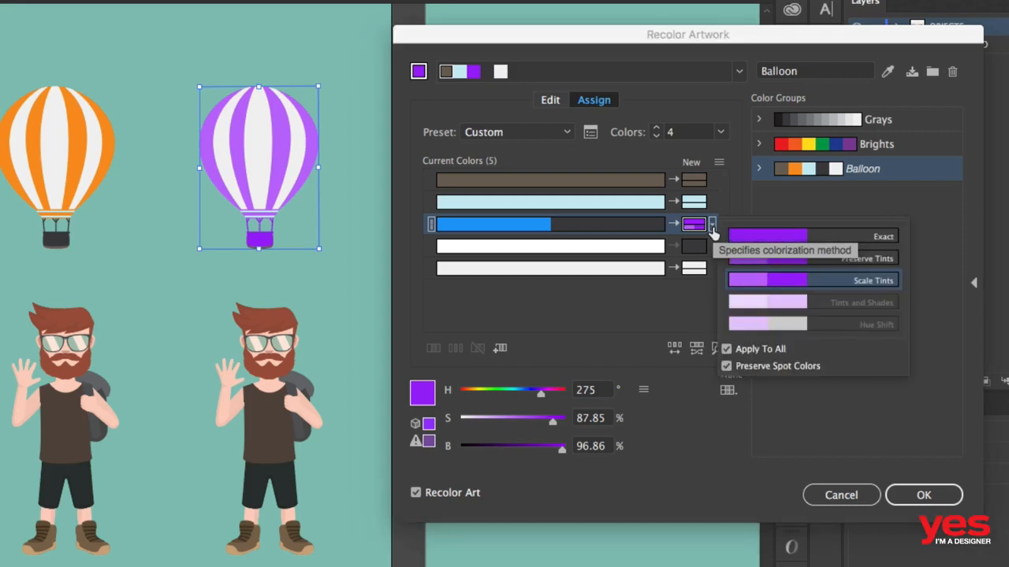
pyautogui.click(835, 240)
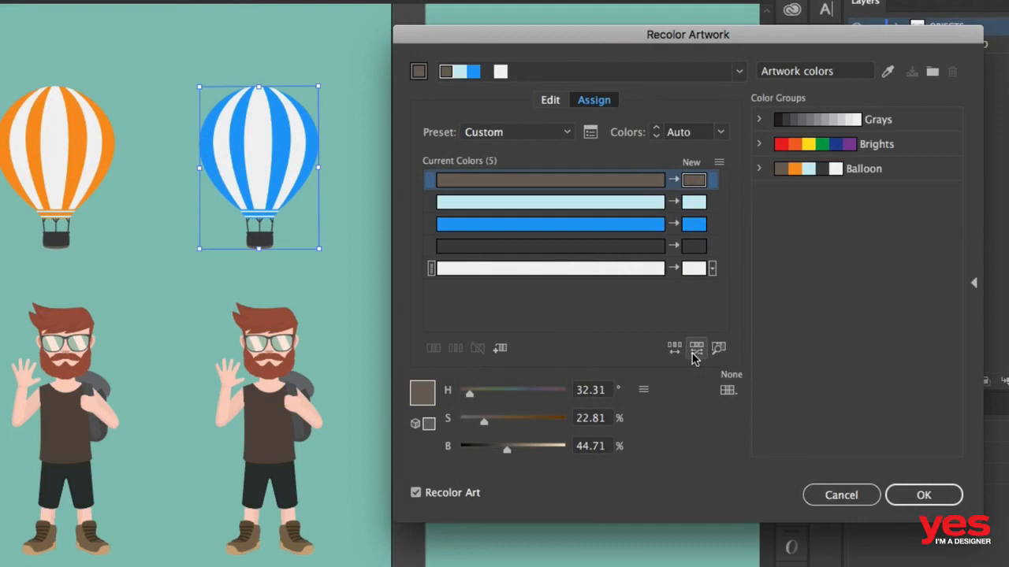
# - Randomly change the saturation and brightness of the balloon's new colors
pyautogui.click(696, 356)
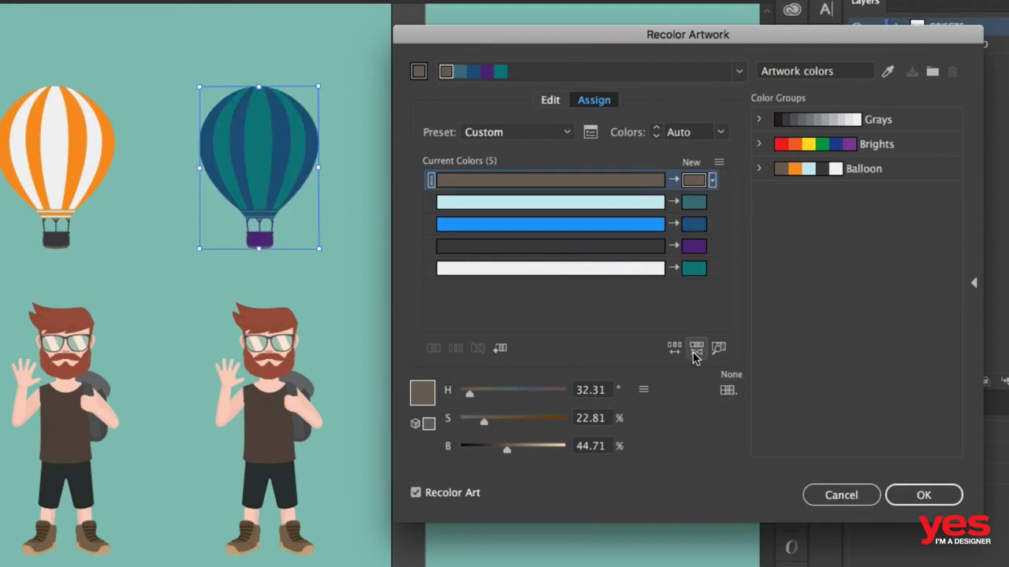
# - Cycle through several more random saturation and brightness variations of the balloon's new colors
pyautogui.click(695, 355)
pyautogui.click(695, 355)
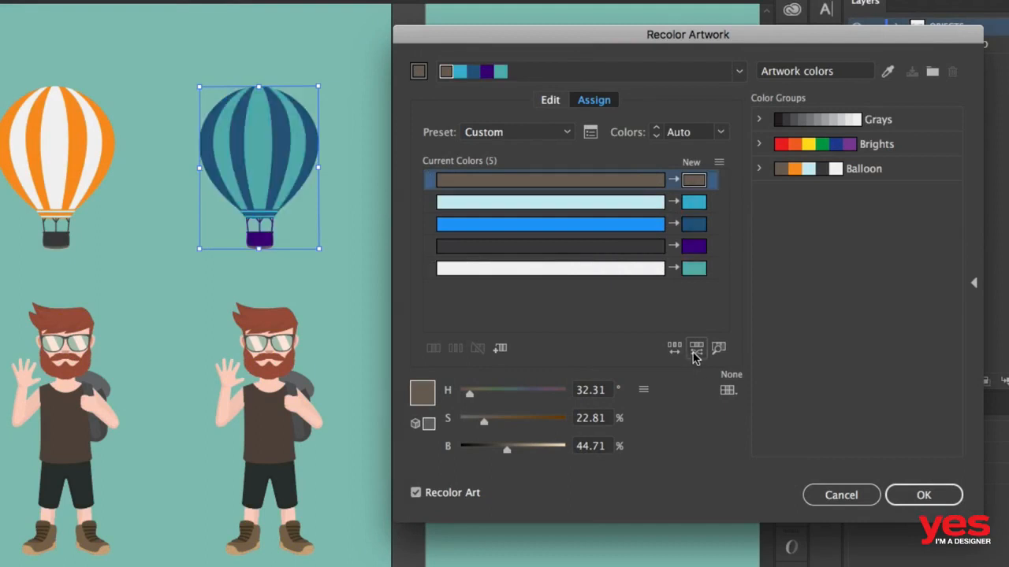
pyautogui.click(695, 355)
pyautogui.click(695, 355)
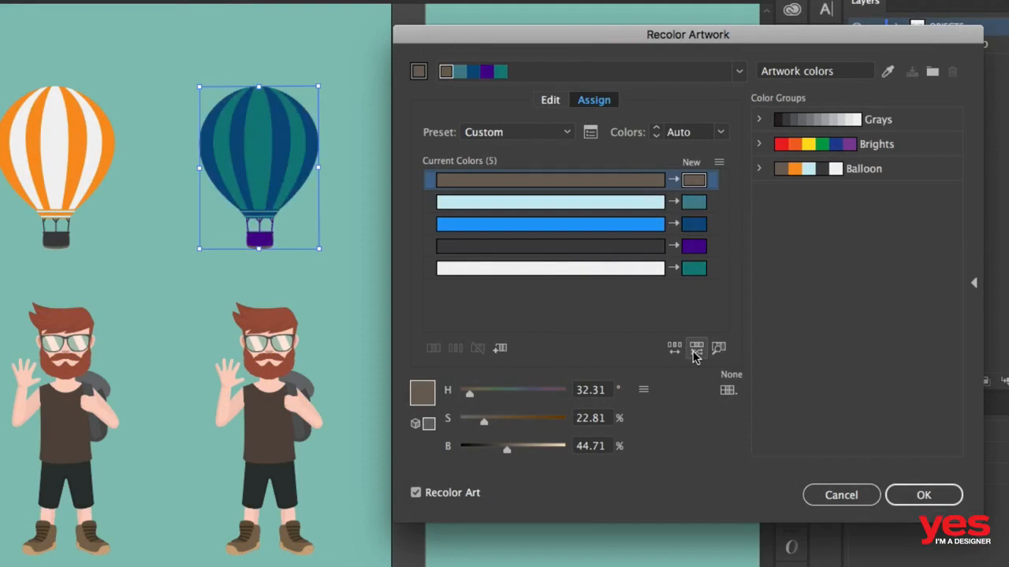
pyautogui.click(695, 355)
pyautogui.click(696, 356)
pyautogui.click(695, 356)
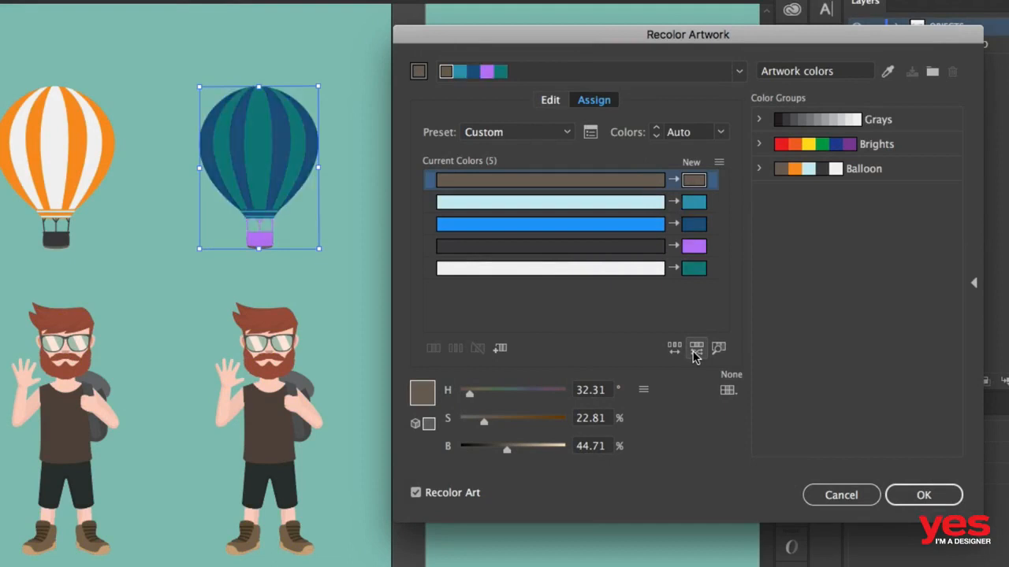
pyautogui.click(695, 355)
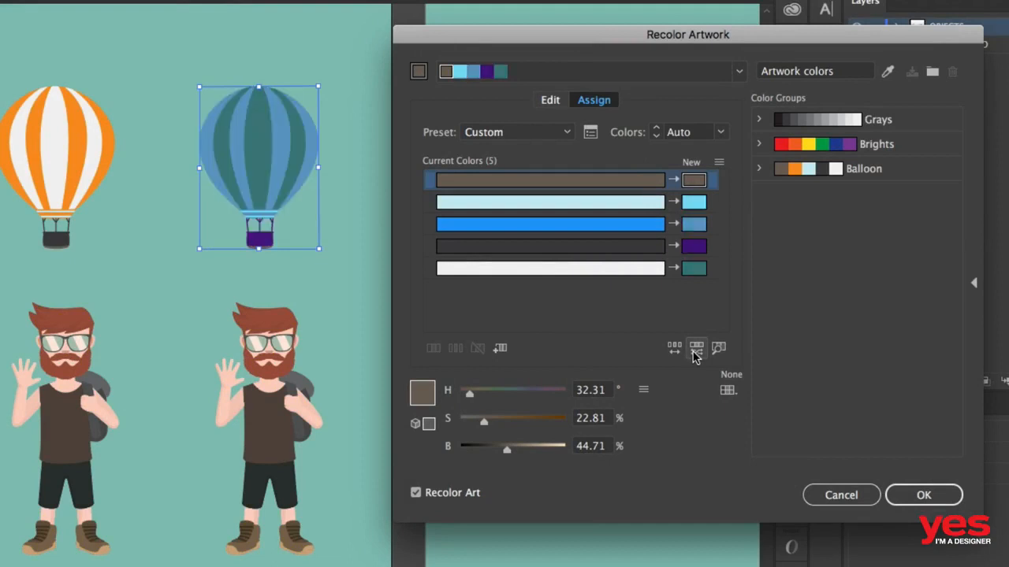
# - Shift the new color of the brown row to a bluish hue and set the dark basket row's hue to 360°
pyautogui.click(525, 393)
pyautogui.click(691, 246)
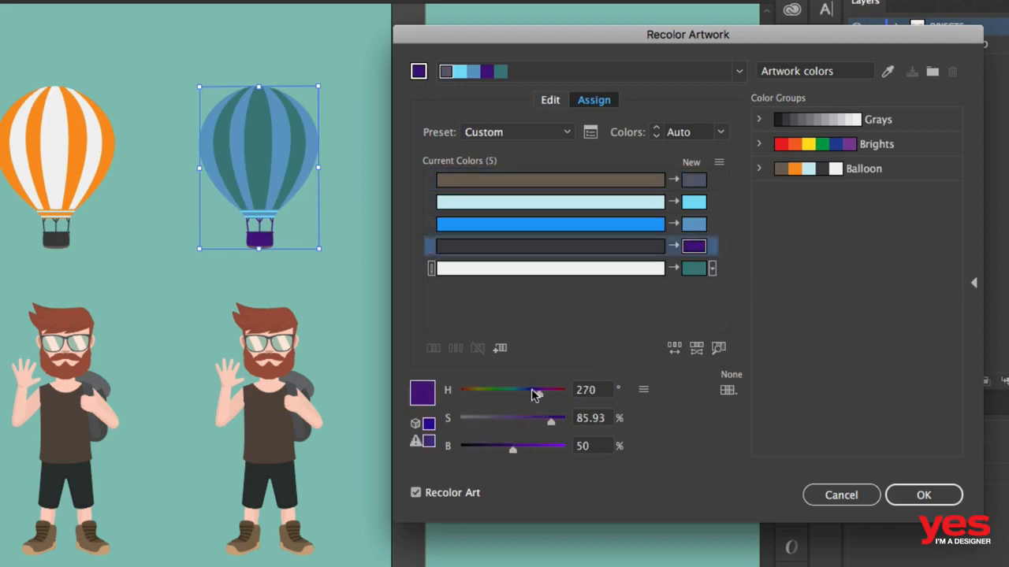
pyautogui.moveTo(536, 393); pyautogui.dragTo(572, 393)
# - Randomize the saturation and brightness again with the basket now red, stopping at a deep blue and teal balloon
pyautogui.click(699, 349)
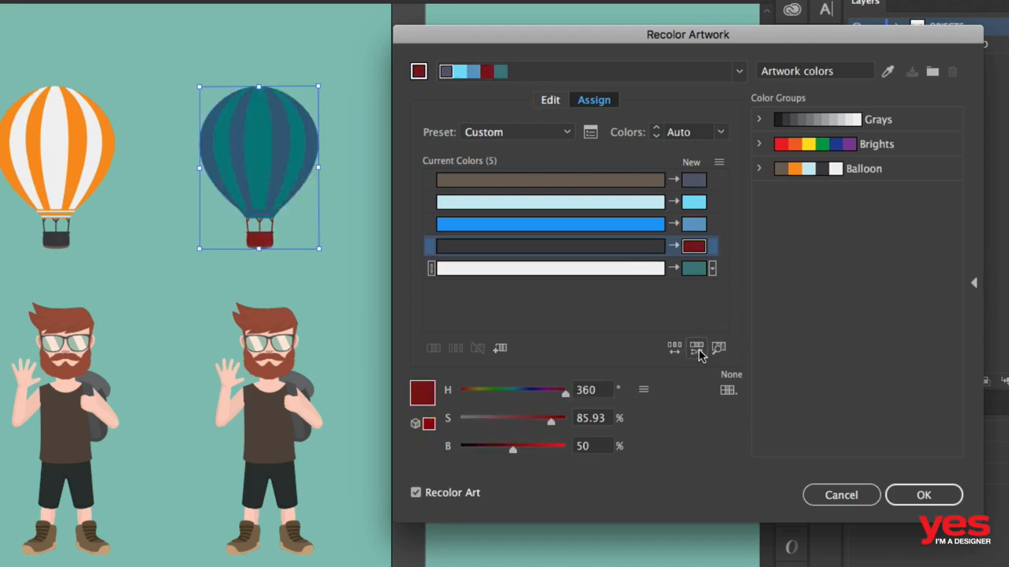
pyautogui.click(699, 350)
pyautogui.click(698, 350)
pyautogui.click(698, 350)
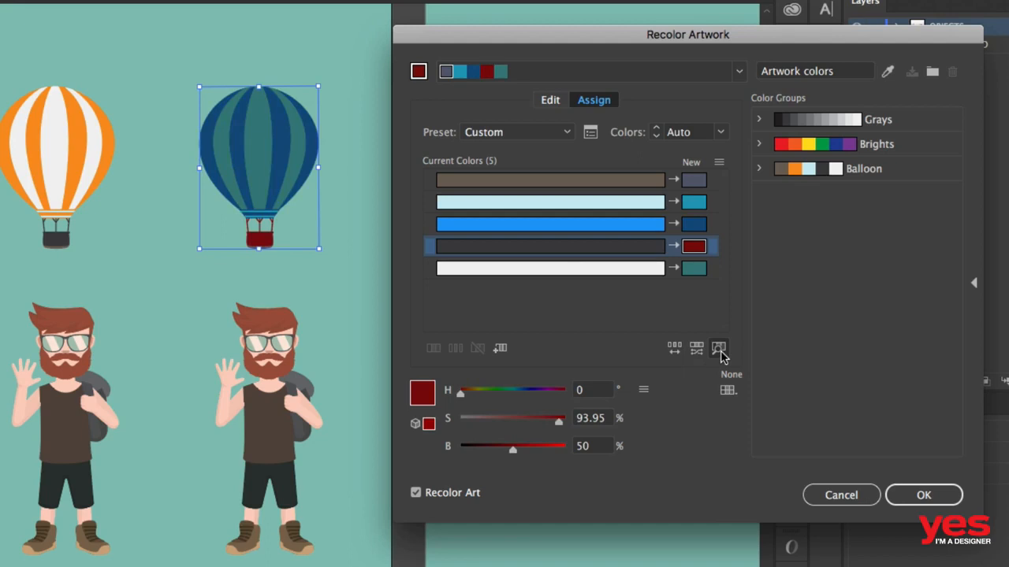
# - On the color wheel, raise the overall brightness and move the basket's red to a hue of about 349° and 81% saturation
pyautogui.click(550, 101)
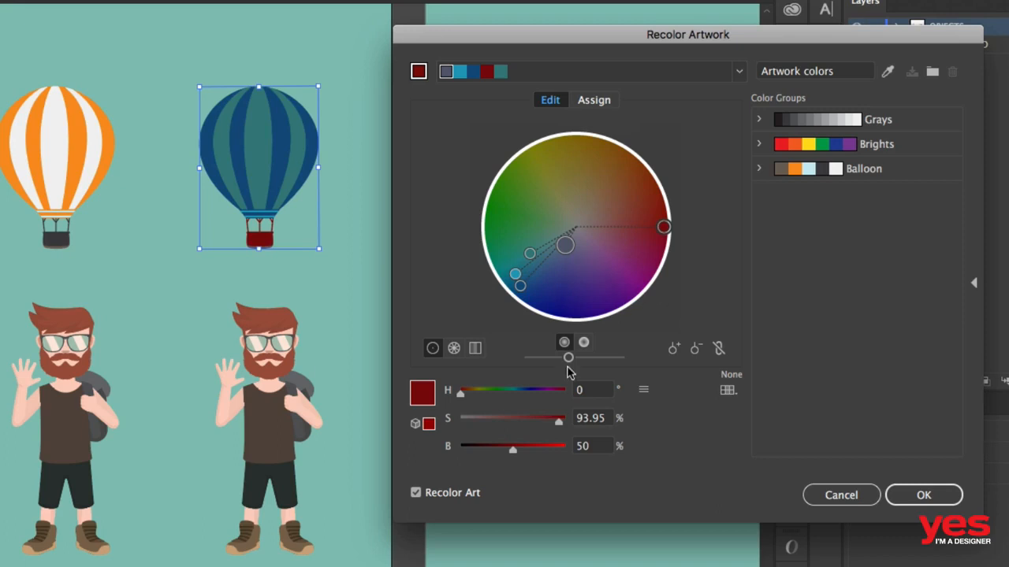
pyautogui.moveTo(568, 359)
pyautogui.mouseDown()
pyautogui.moveTo(592, 360)
pyautogui.moveTo(546, 359)
pyautogui.moveTo(587, 358)
pyautogui.mouseUp()
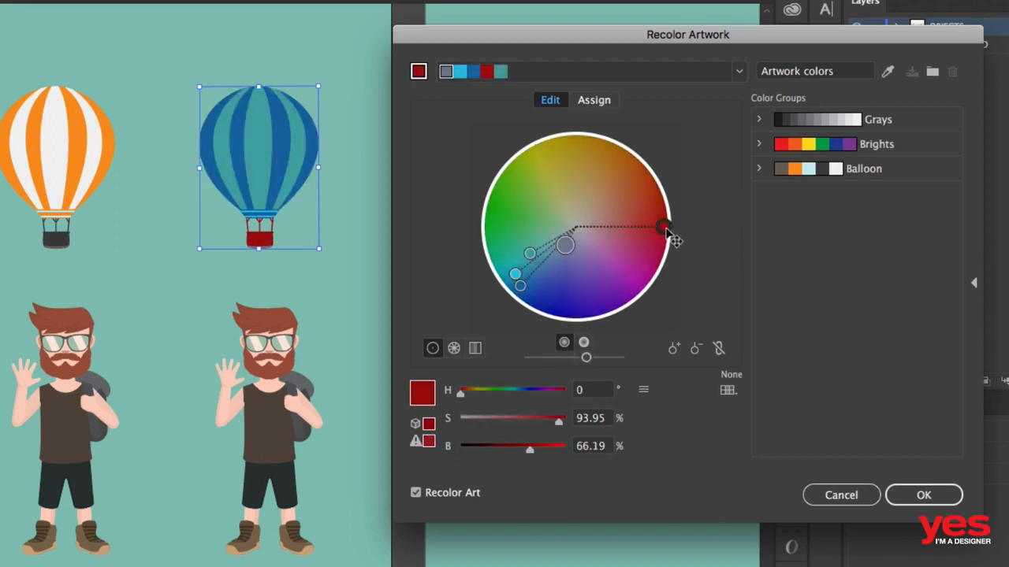
pyautogui.moveTo(666, 230)
pyautogui.mouseDown()
pyautogui.moveTo(564, 290)
pyautogui.moveTo(576, 182)
pyautogui.moveTo(535, 201)
pyautogui.moveTo(589, 166)
pyautogui.moveTo(652, 239)
pyautogui.mouseUp()
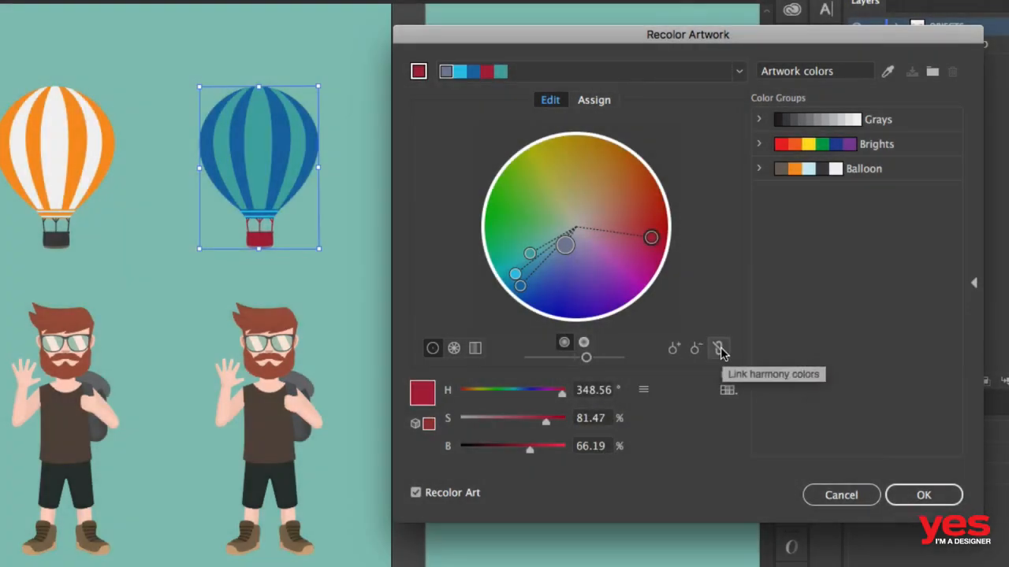
# - Link the harmony colors, move them together until the basket color's hue is about 356°, and save the result as a color group
pyautogui.click(721, 348)
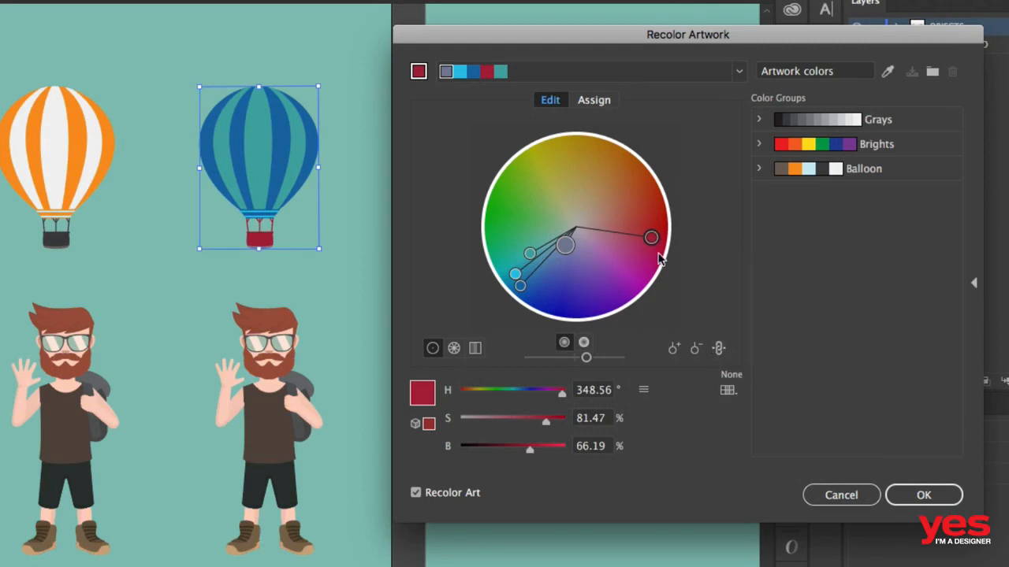
pyautogui.moveTo(651, 238)
pyautogui.mouseDown()
pyautogui.moveTo(642, 266)
pyautogui.moveTo(599, 282)
pyautogui.moveTo(555, 277)
pyautogui.moveTo(530, 219)
pyautogui.moveTo(530, 186)
pyautogui.moveTo(571, 175)
pyautogui.moveTo(606, 190)
pyautogui.moveTo(641, 224)
pyautogui.moveTo(639, 238)
pyautogui.moveTo(623, 227)
pyautogui.moveTo(631, 240)
pyautogui.mouseUp()
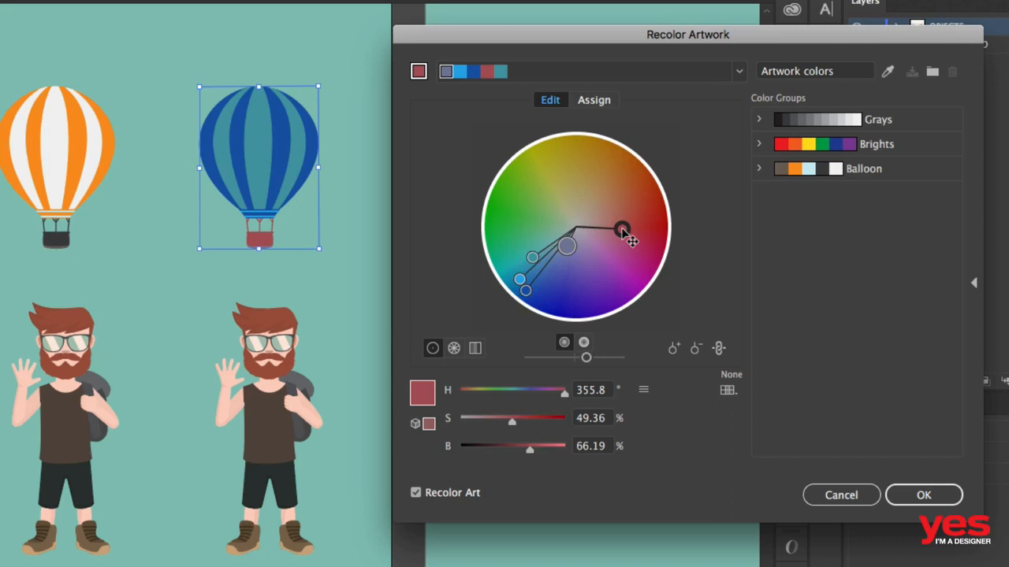
pyautogui.click(931, 72)
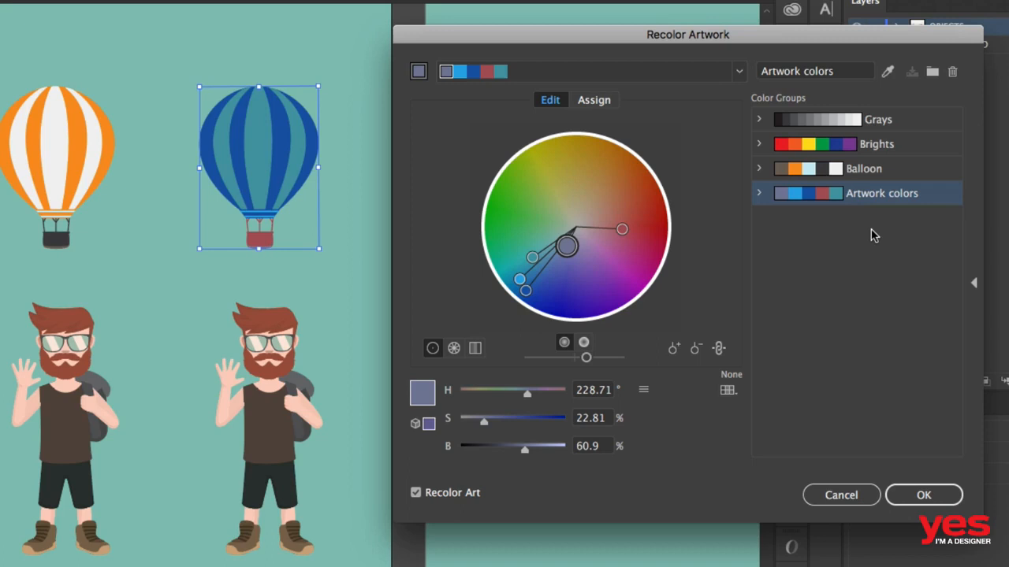
# - Rotate the linked colors until the basket turns green at about 94° hue and save this red variation as another color group
pyautogui.moveTo(622, 229); pyautogui.dragTo(542, 205)
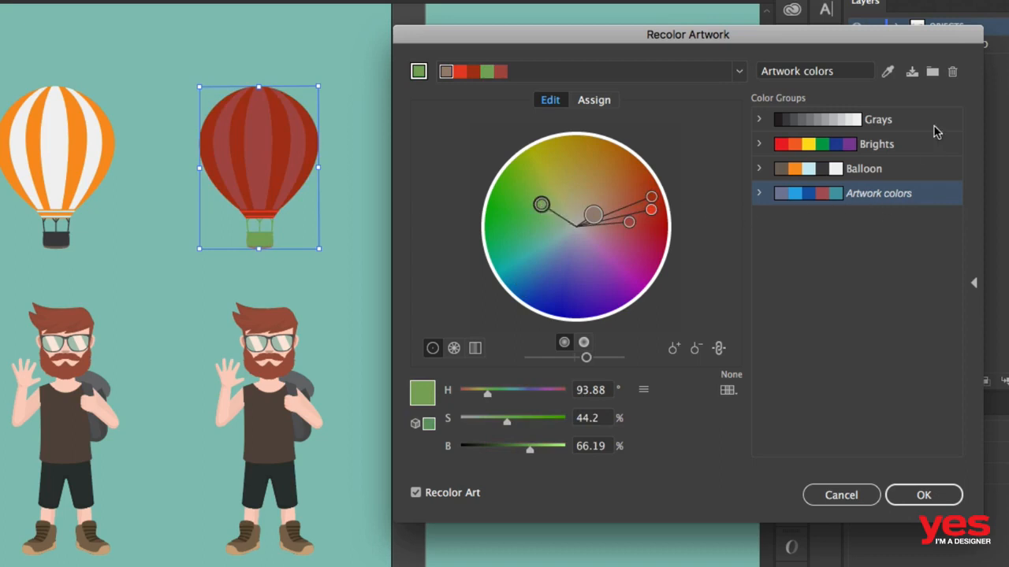
pyautogui.click(933, 73)
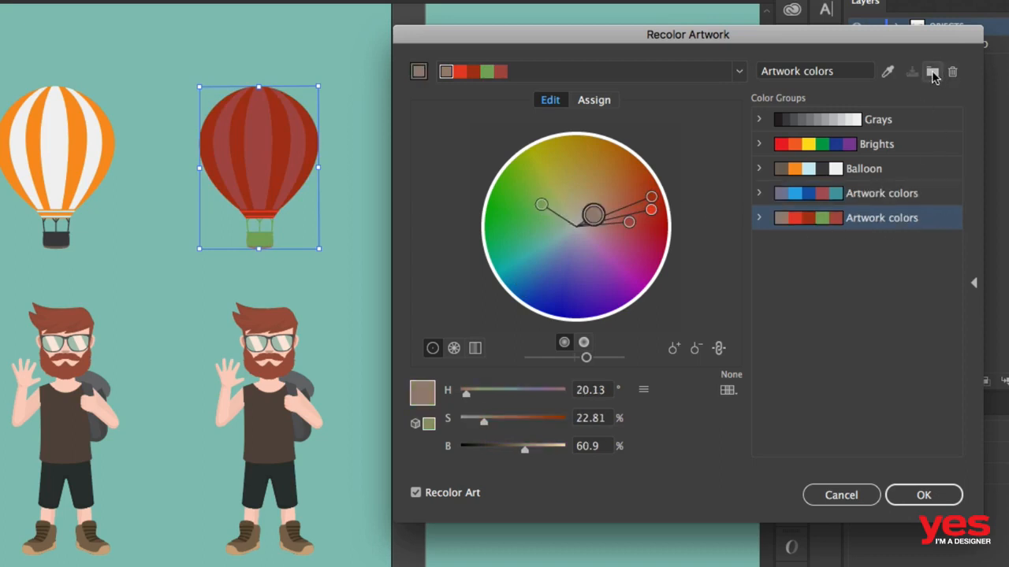
# - Compare the saved color groups on the balloon, apply the blue Artwork colors group and accept the recoloring
pyautogui.click(927, 202)
pyautogui.click(926, 218)
pyautogui.click(928, 202)
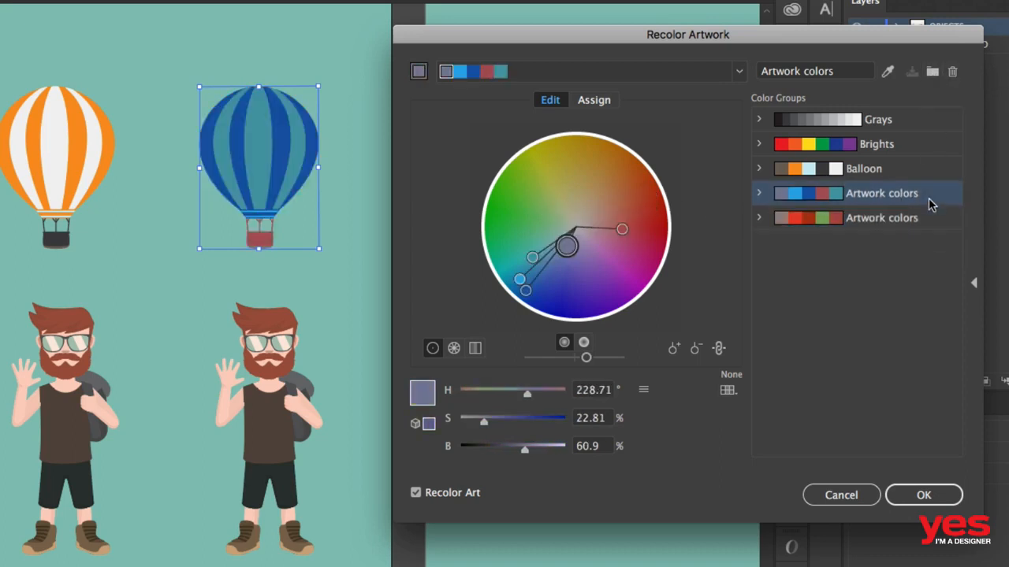
pyautogui.click(914, 172)
pyautogui.click(919, 197)
pyautogui.click(935, 221)
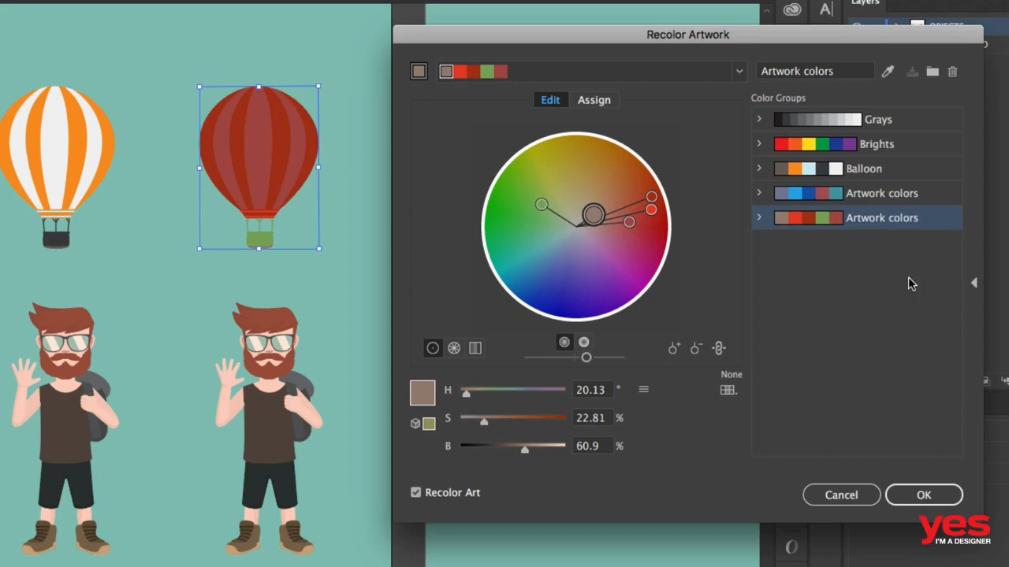
pyautogui.click(940, 192)
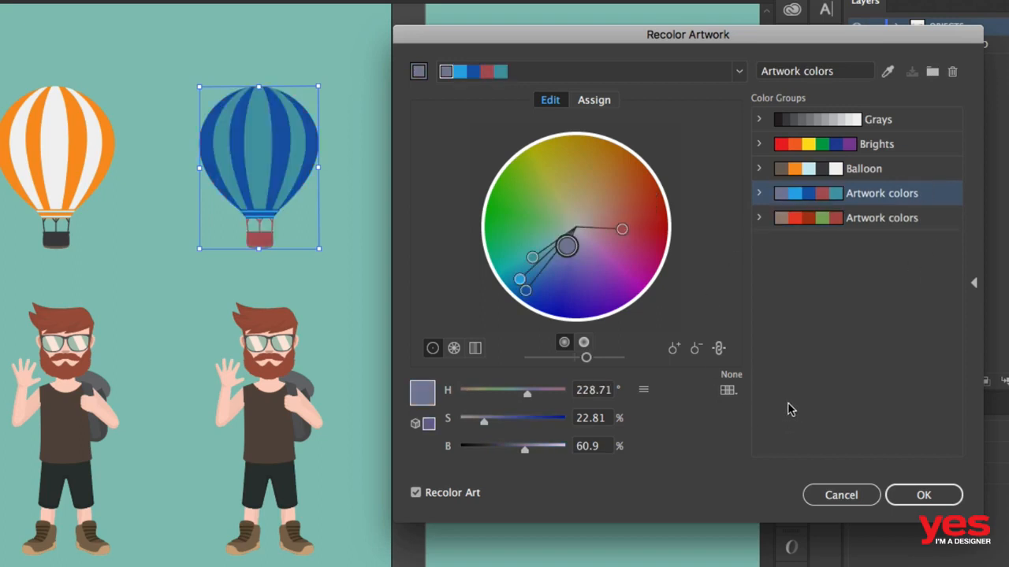
pyautogui.click(921, 494)
# - Open Recolor Artwork for the second bearded man and exclude his skin tone rows from recoloring
pyautogui.click(266, 363)
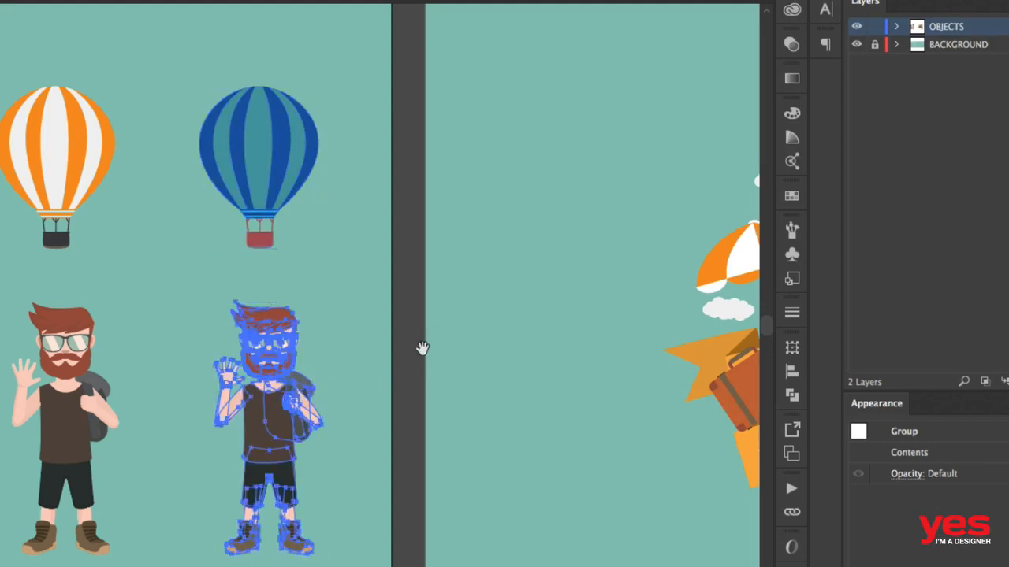
pyautogui.moveTo(422, 348); pyautogui.dragTo(458, 339)
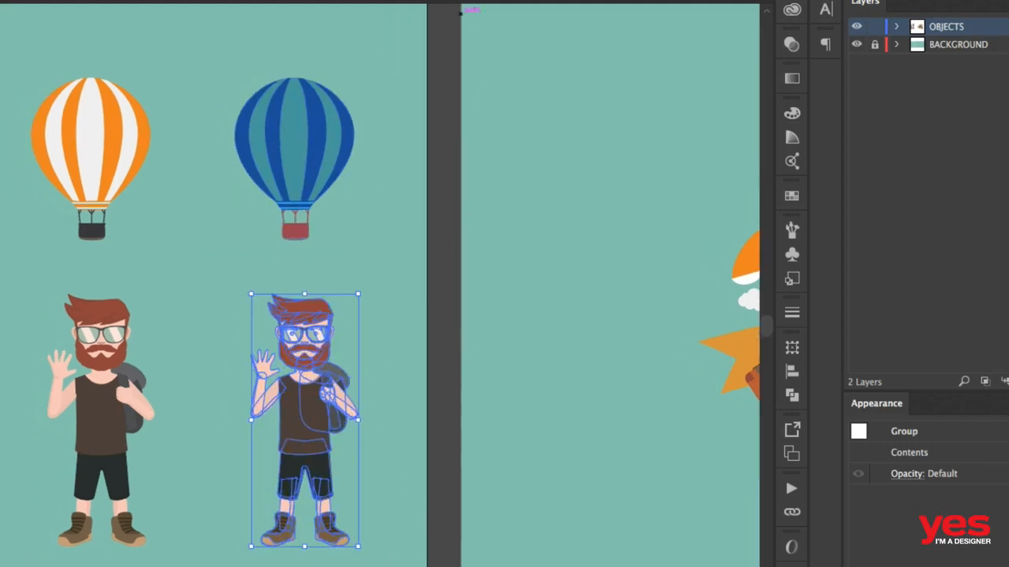
pyautogui.click(392, 1)
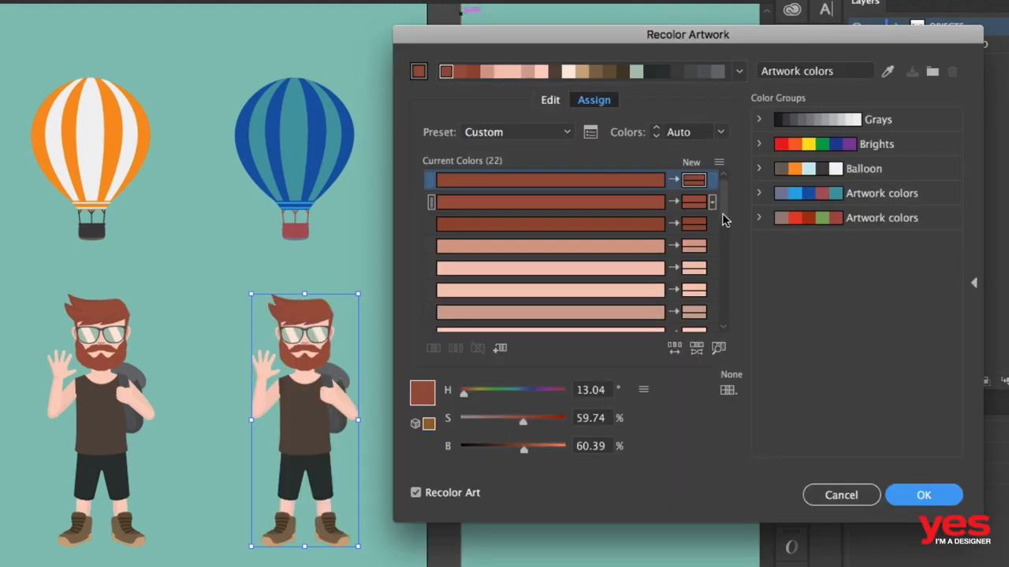
pyautogui.moveTo(723, 220); pyautogui.dragTo(724, 199)
pyautogui.click(675, 245)
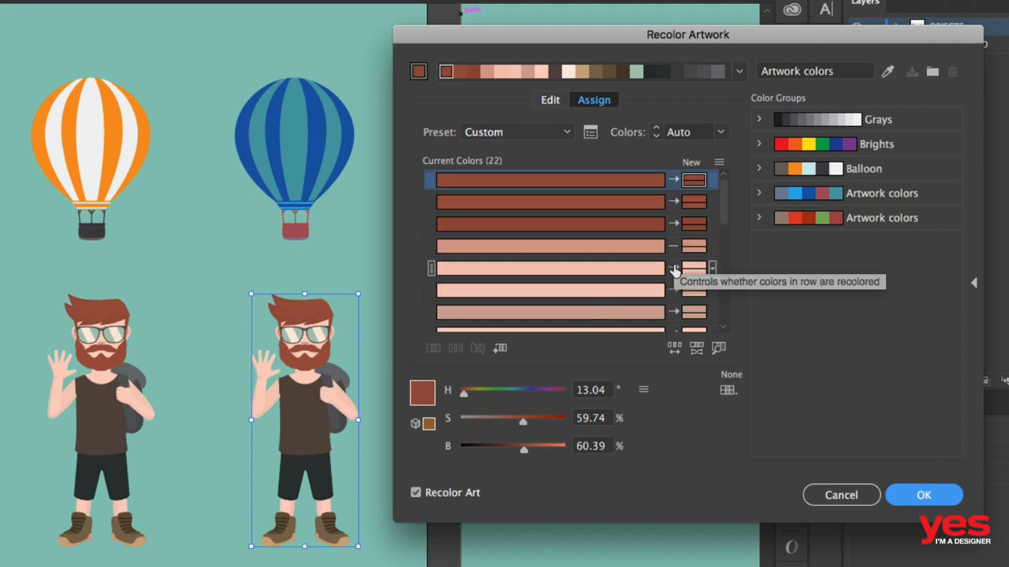
pyautogui.click(674, 268)
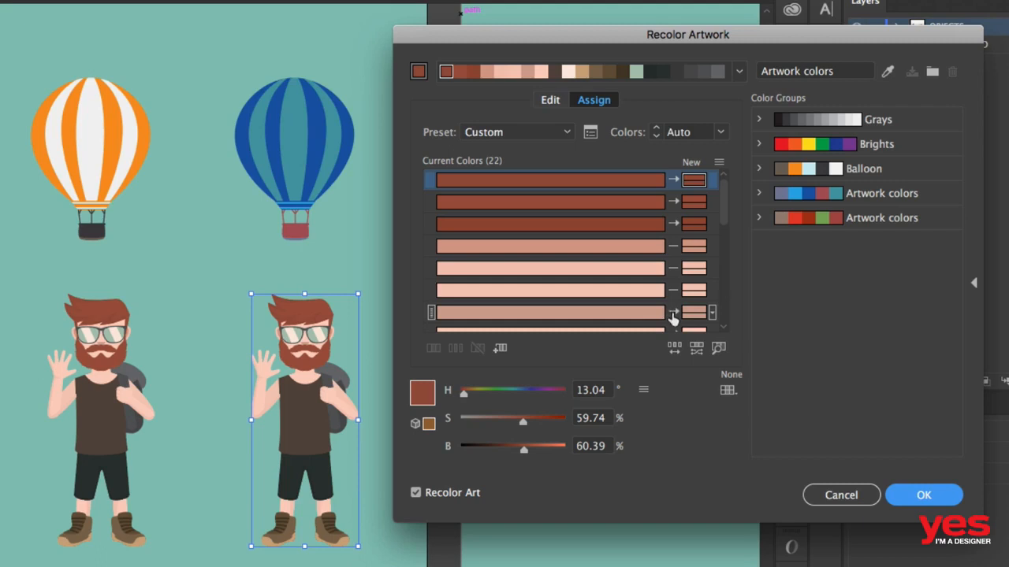
pyautogui.moveTo(725, 209); pyautogui.dragTo(724, 231)
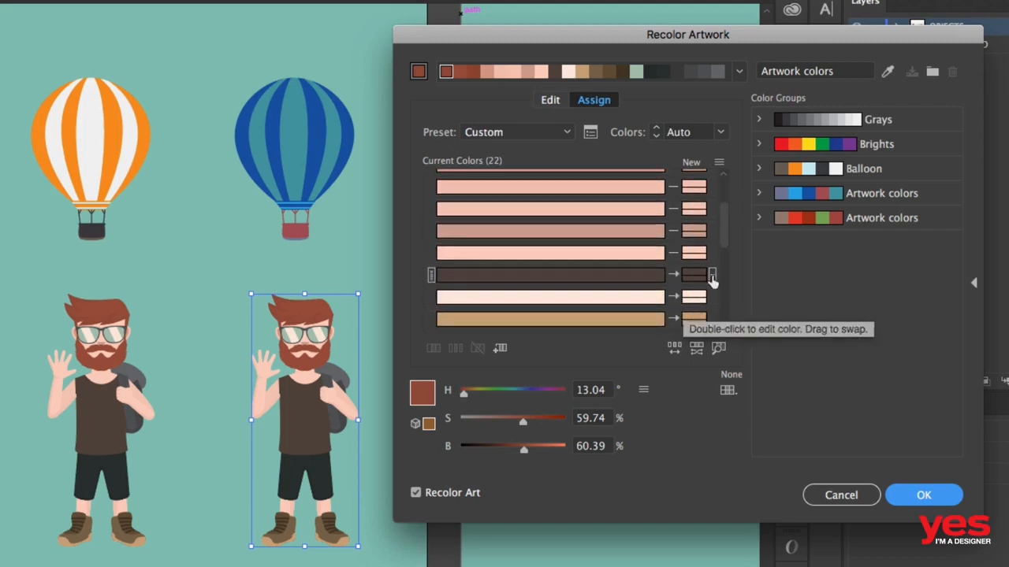
pyautogui.moveTo(725, 232); pyautogui.dragTo(721, 253)
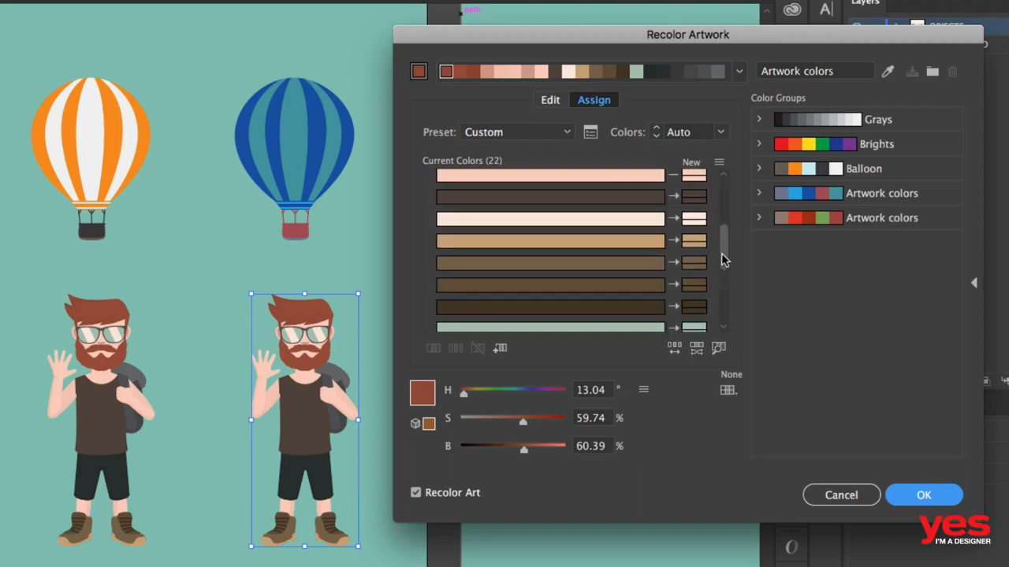
# - Link the man's harmony colors on the color wheel and shift them toward orange, with the base color at about 31° hue
pyautogui.click(551, 102)
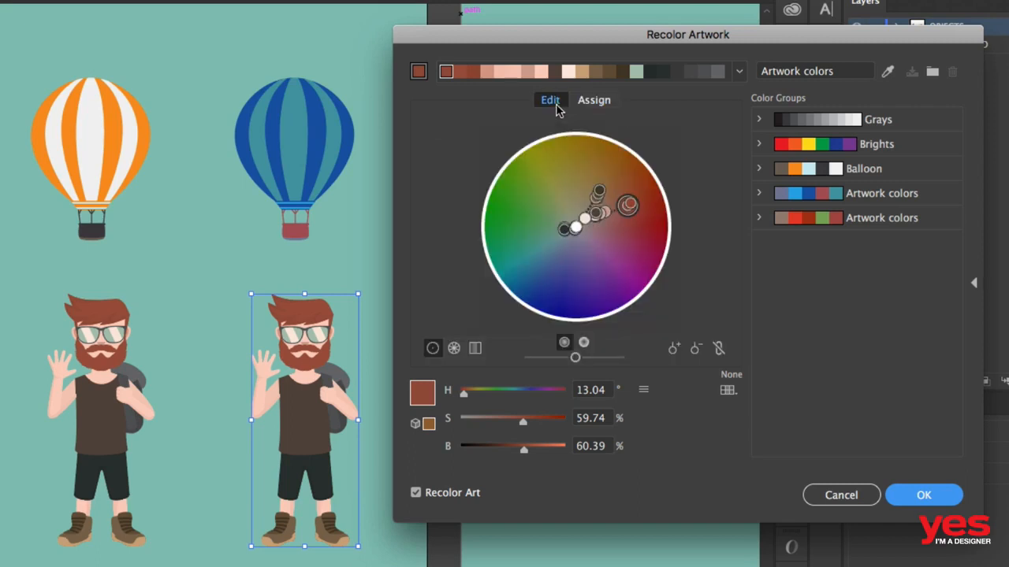
pyautogui.click(715, 350)
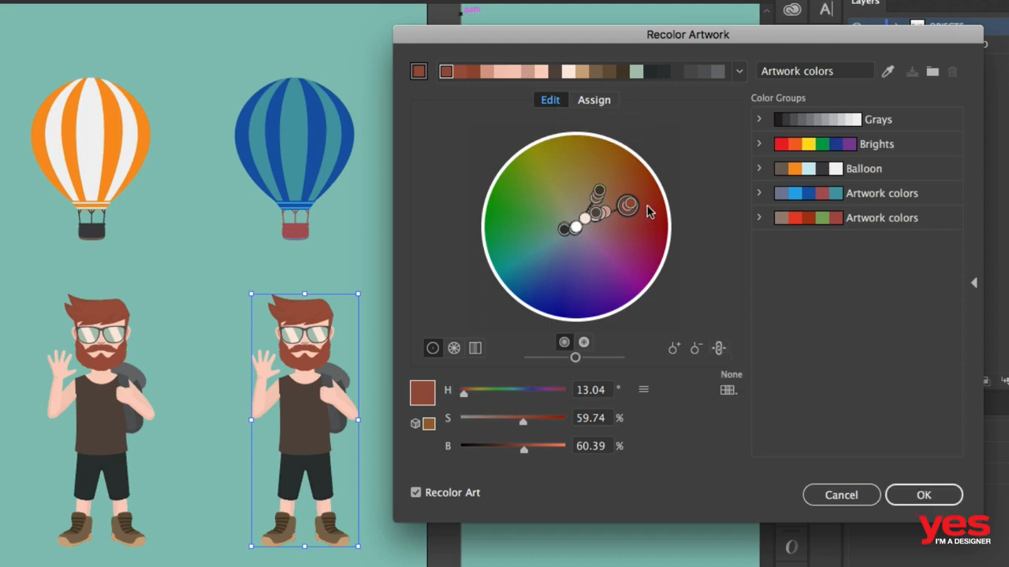
pyautogui.moveTo(635, 208)
pyautogui.mouseDown()
pyautogui.moveTo(635, 236)
pyautogui.moveTo(581, 269)
pyautogui.moveTo(583, 287)
pyautogui.moveTo(536, 276)
pyautogui.moveTo(521, 227)
pyautogui.moveTo(597, 194)
pyautogui.moveTo(634, 194)
pyautogui.moveTo(646, 221)
pyautogui.moveTo(609, 189)
pyautogui.moveTo(622, 189)
pyautogui.mouseUp()
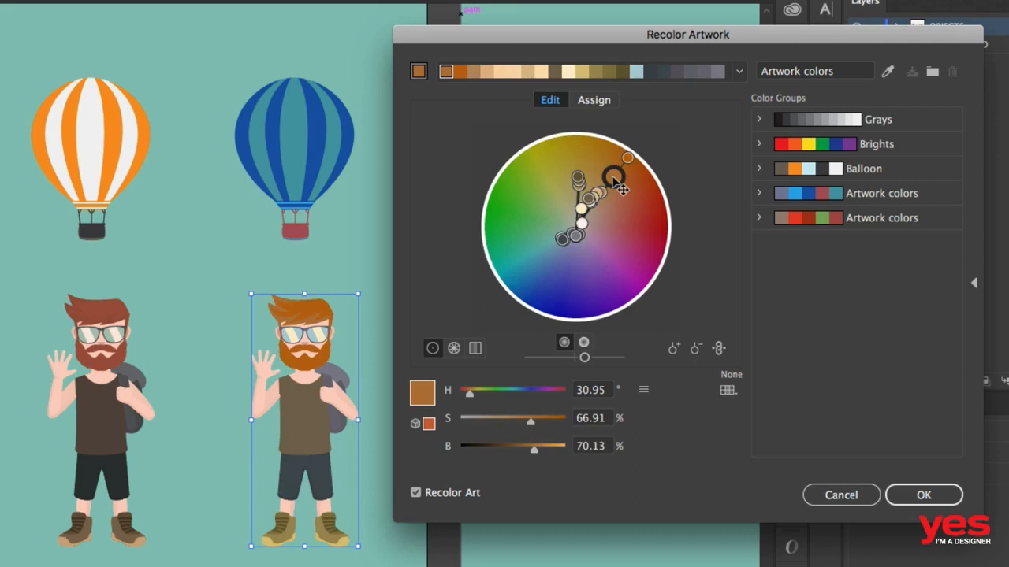
# - Try the Analogous harmony rule on the man's colors
pyautogui.click(739, 72)
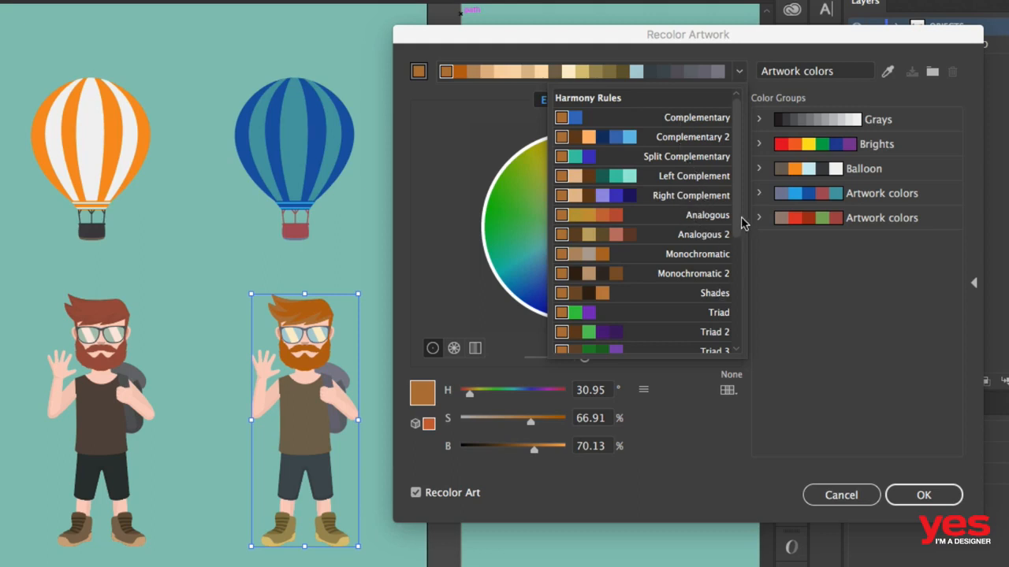
pyautogui.moveTo(743, 218); pyautogui.dragTo(743, 196)
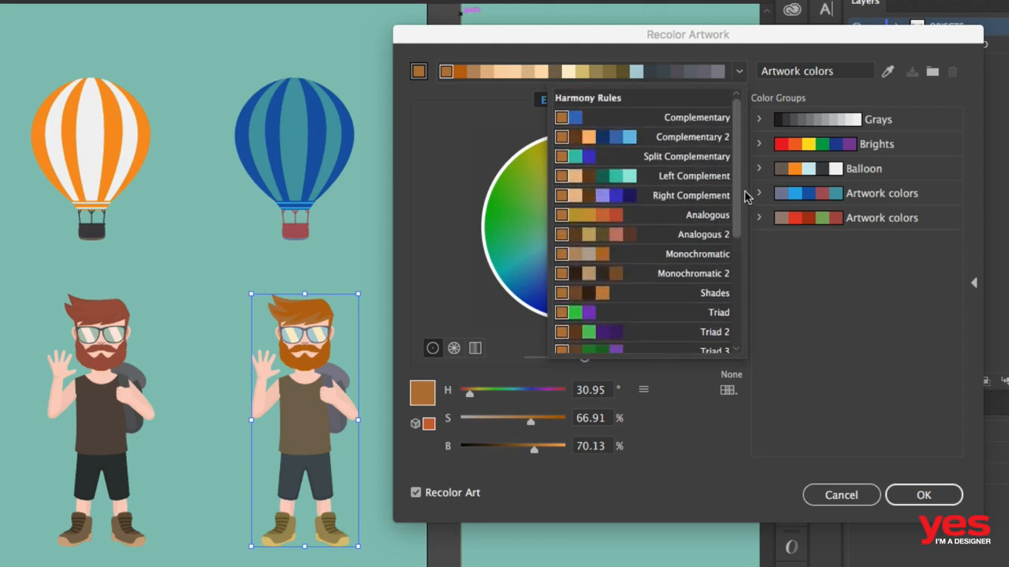
pyautogui.click(658, 221)
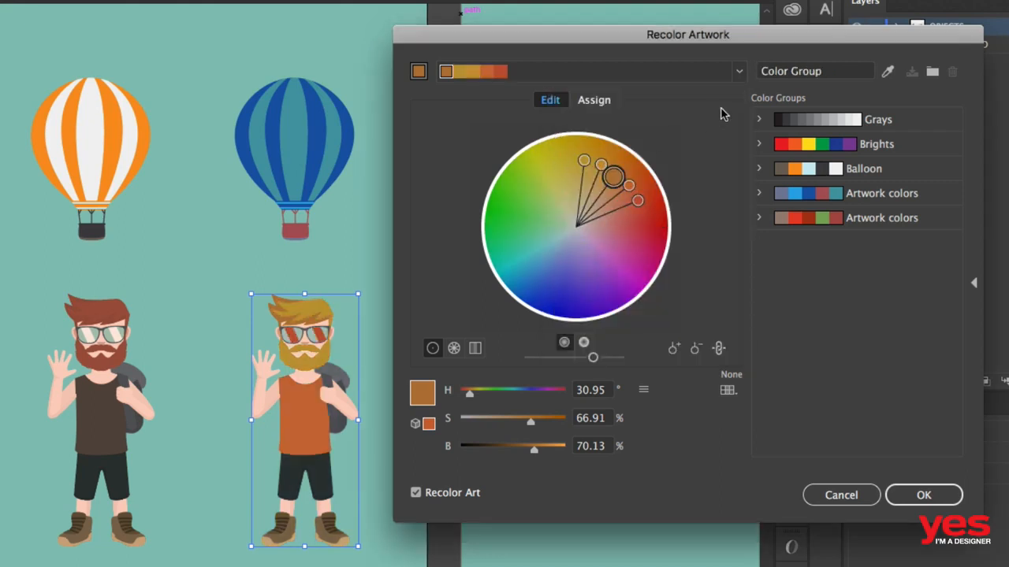
# - Apply the Monochromatic harmony rule to the man, toggle the Recolor Art preview to compare with the original, and accept the recoloring
pyautogui.click(739, 71)
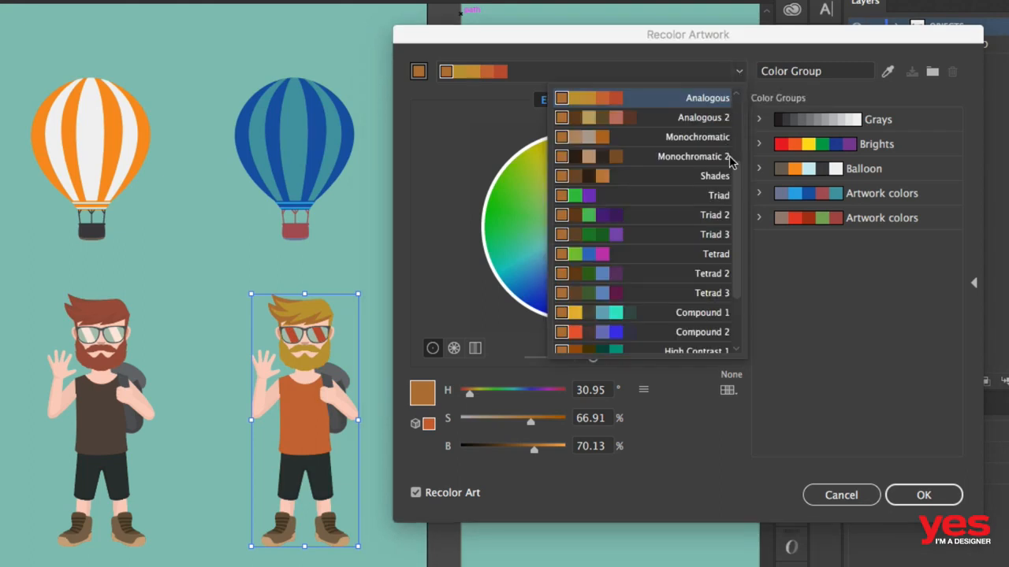
pyautogui.click(649, 136)
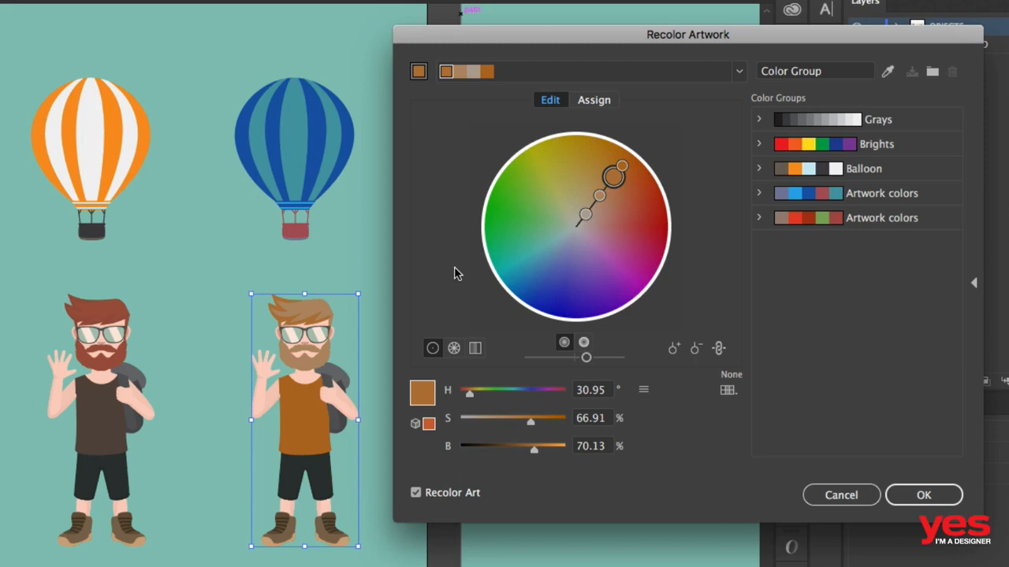
pyautogui.click(416, 494)
pyautogui.click(415, 494)
pyautogui.click(918, 494)
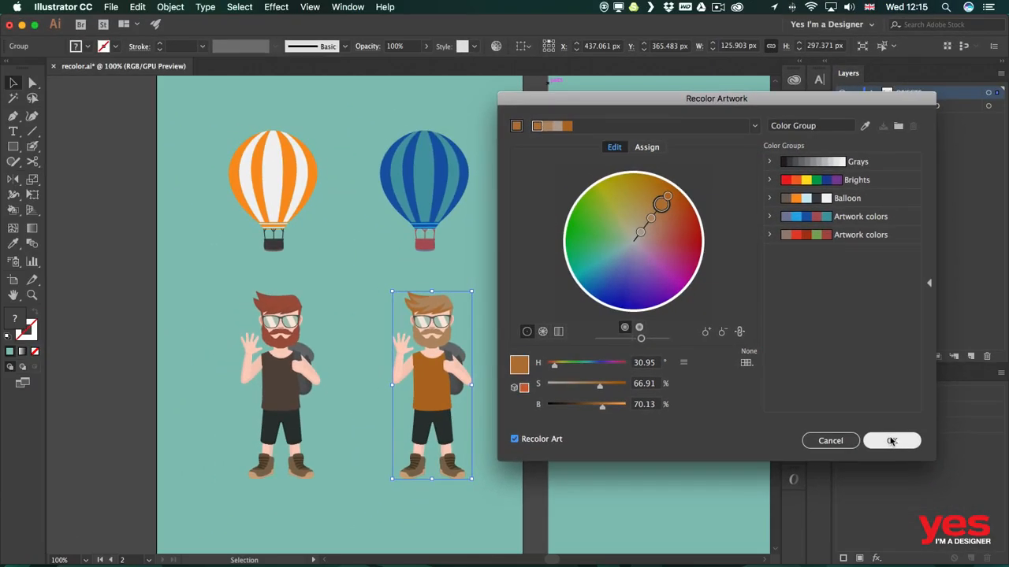
# - Deselect the recolored man and bring the "Let's Travel the World" illustration into view
pyautogui.click(657, 363)
pyautogui.moveTo(686, 340); pyautogui.dragTo(262, 334)
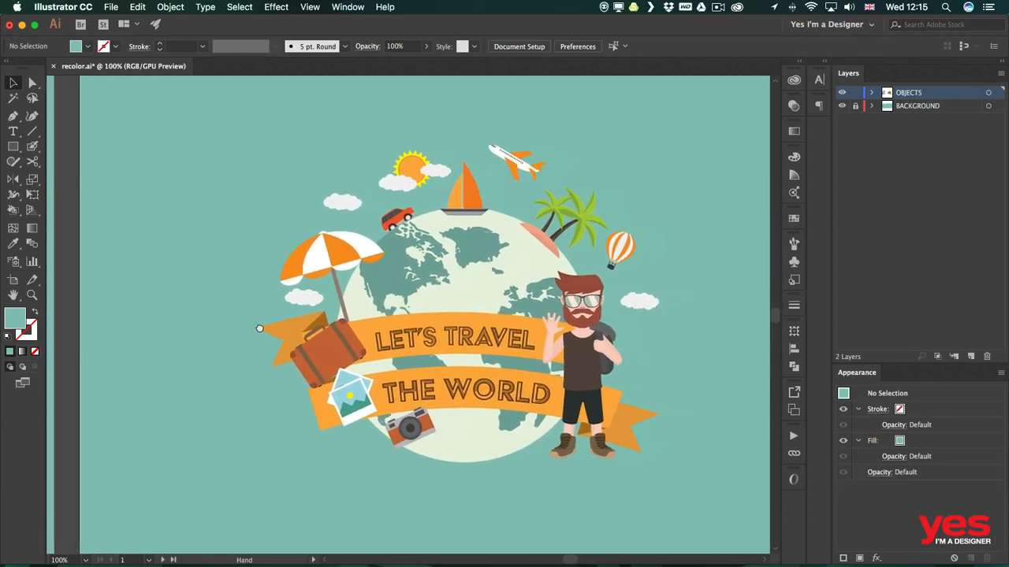